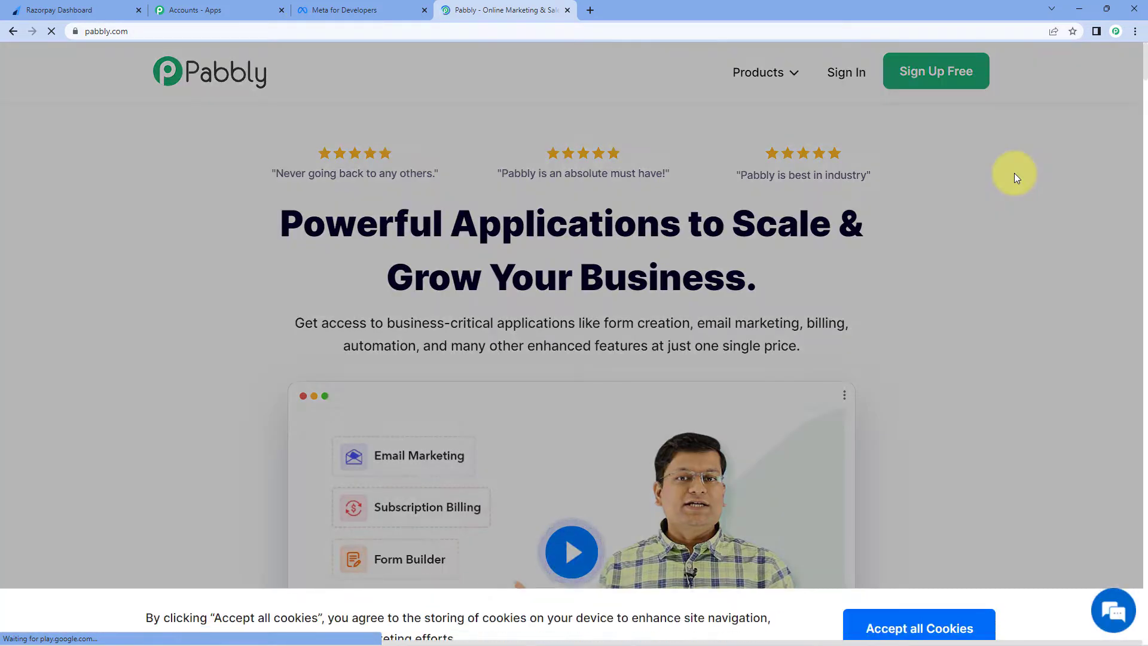
Step: Accept all cookies and sign in to reach Pabbly's All Apps dashboard
left_click(919, 605)
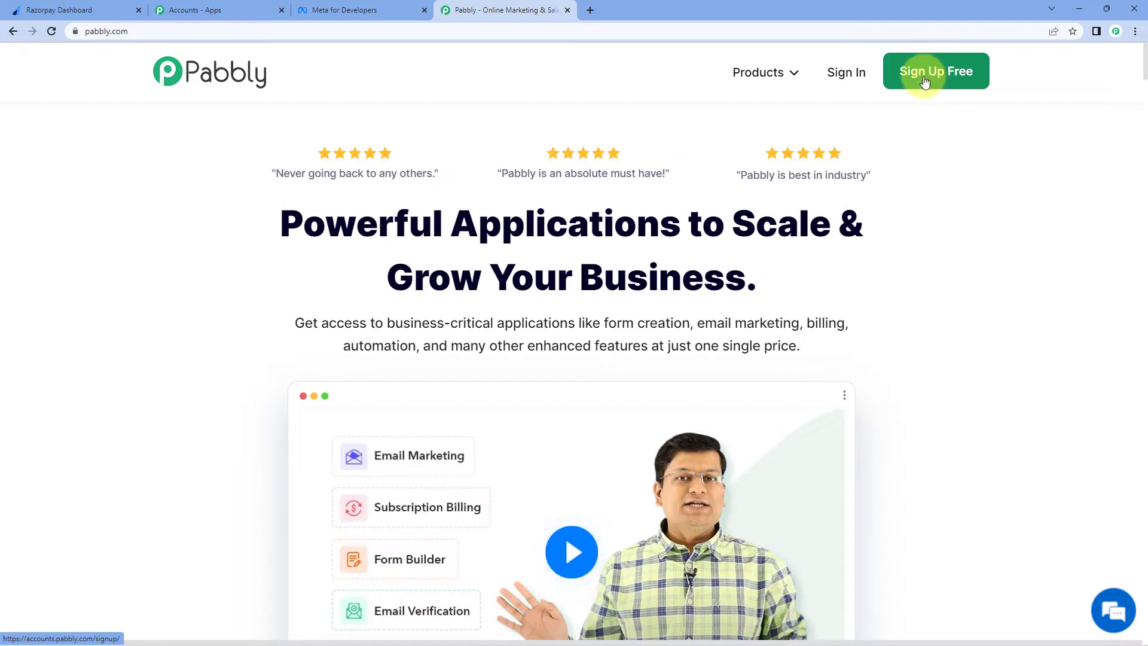
left_click(843, 71)
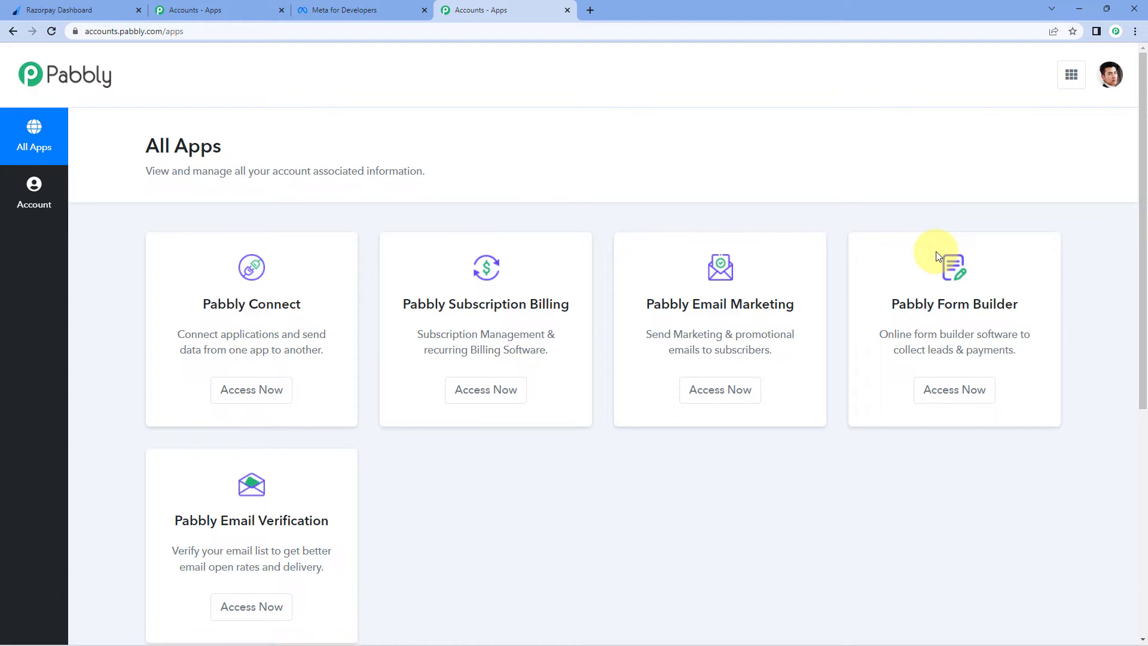
Step: From Pabbly Connect, create a workflow named 'Send WhatsApp Messages for Failed Razorpay Payments'
left_click(256, 395)
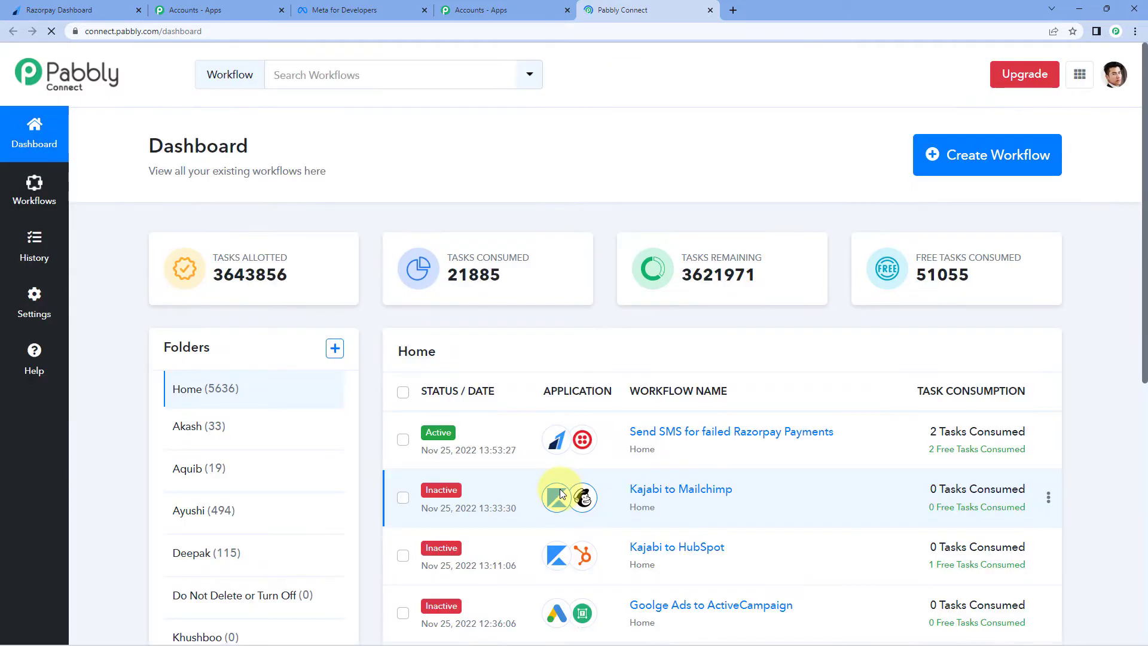
left_click(965, 166)
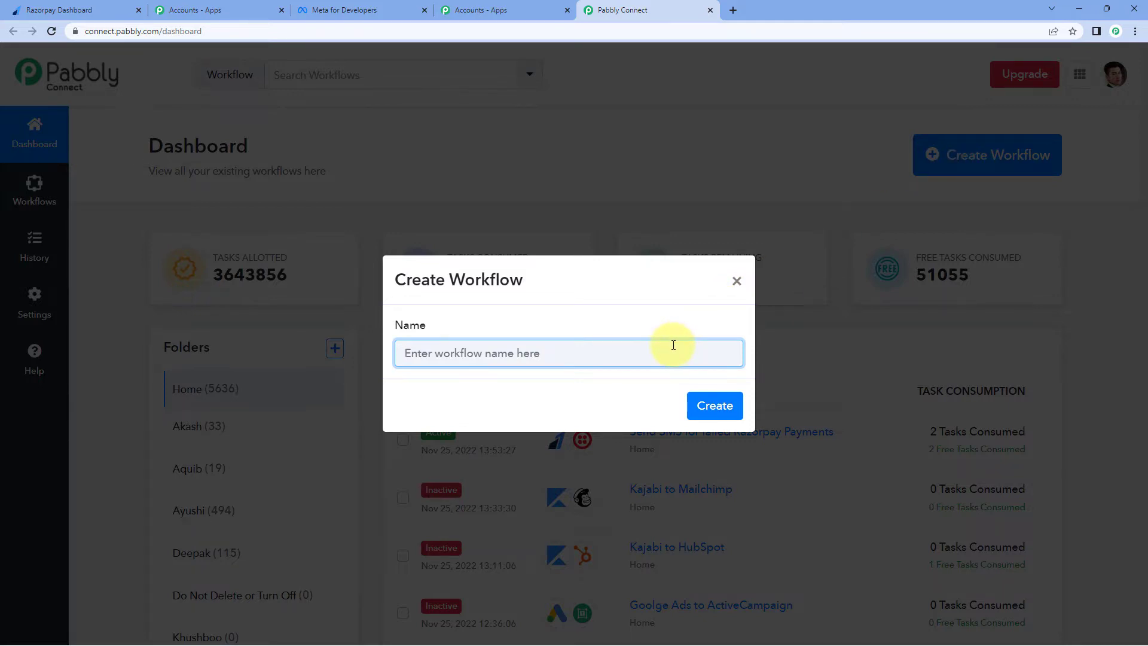
type("Send WhatsApp Messages for Failed Razorpay Payments")
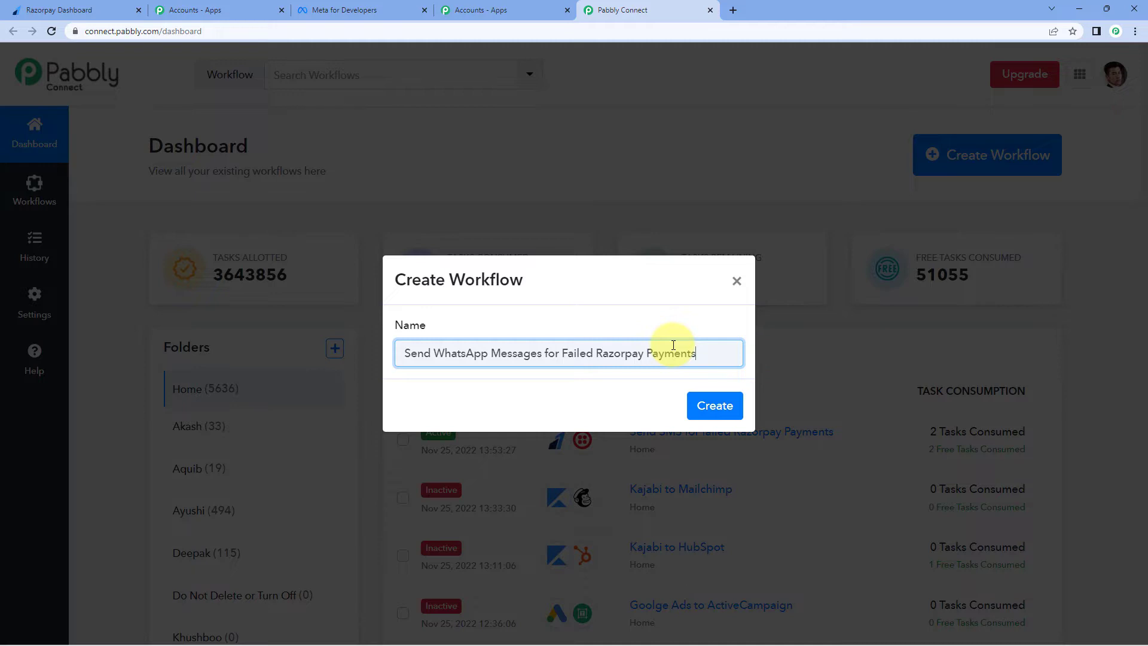
left_click(714, 402)
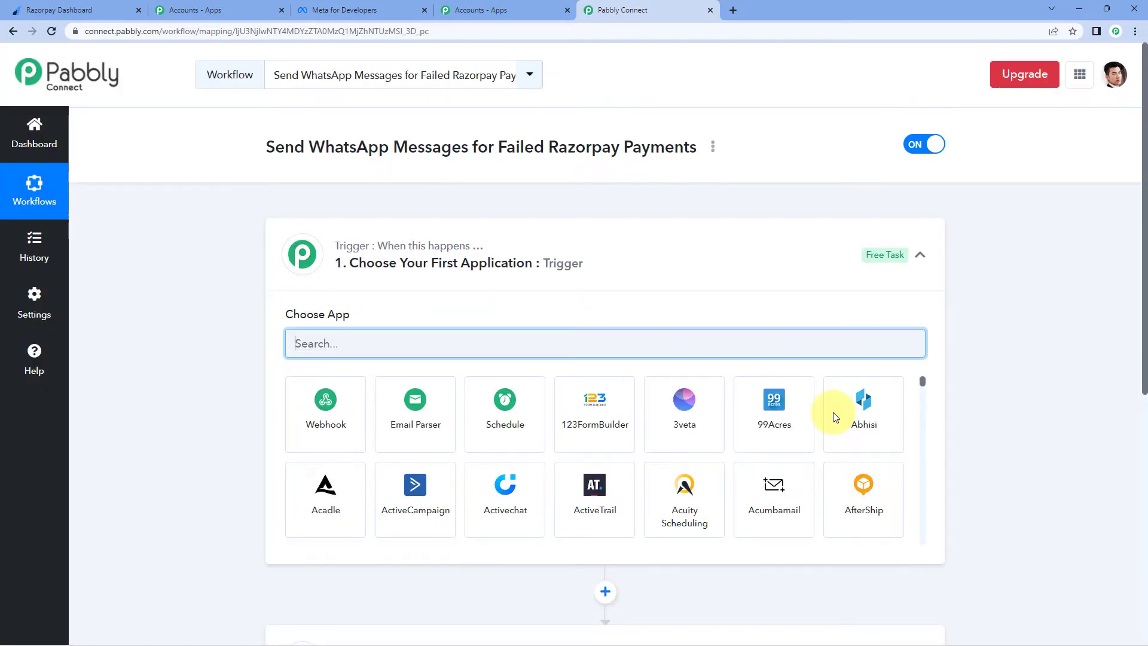
Step: Search the app list for 'razo' and pick Razorpay as the trigger app
scroll(591, 367, "down", 1)
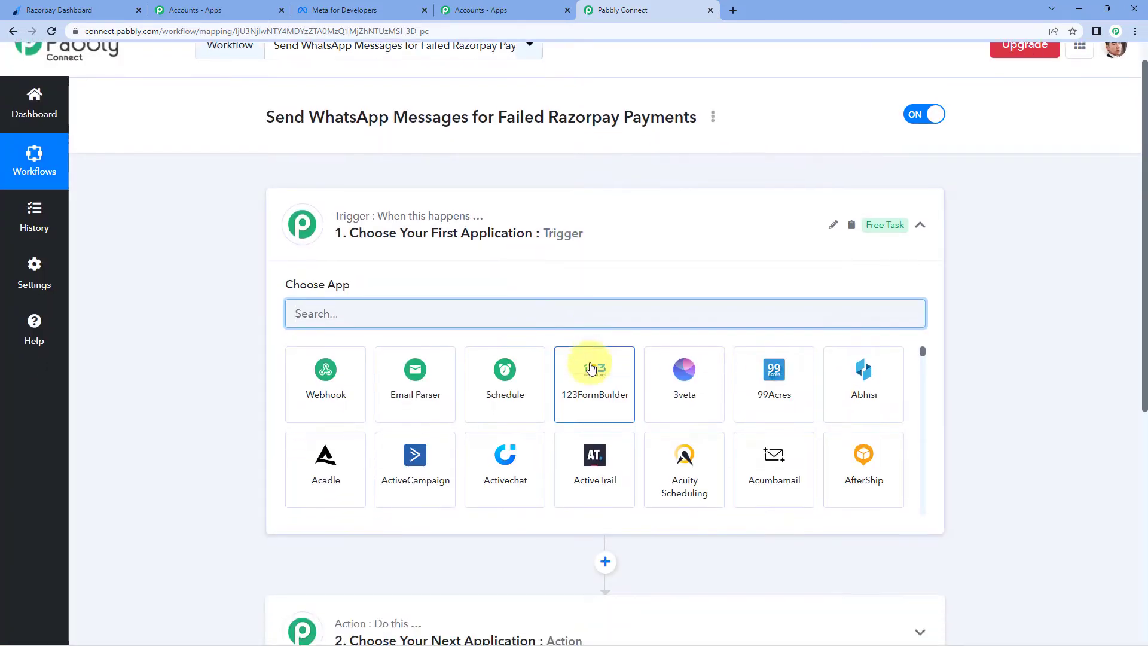
scroll(571, 503, "down", 3)
scroll(565, 511, "up", 3)
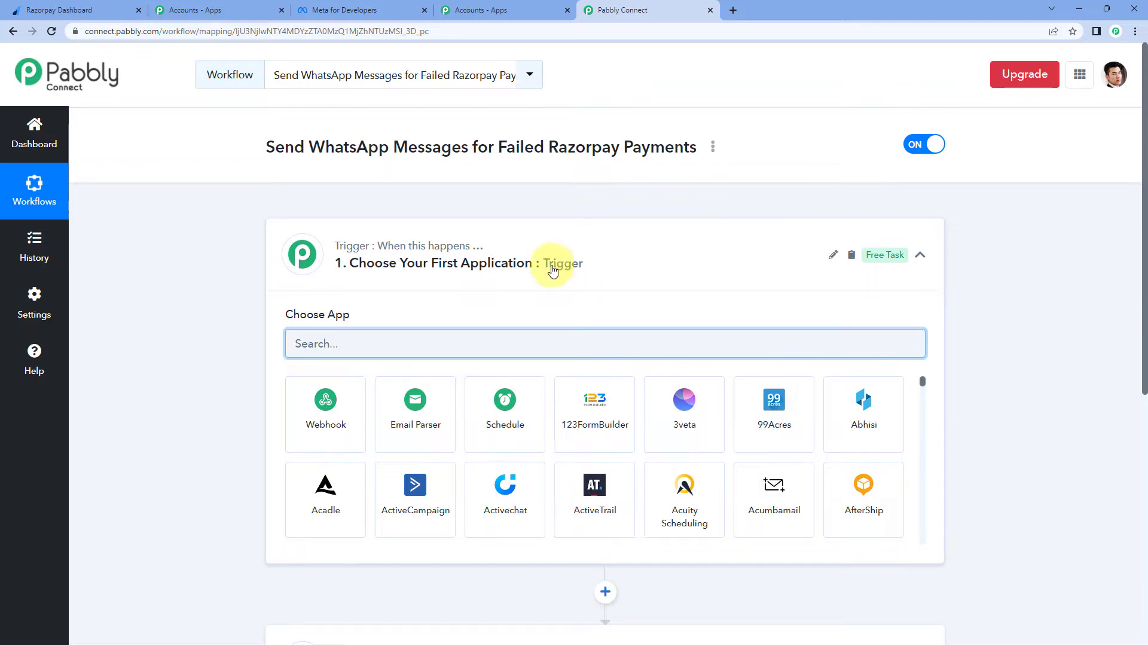
scroll(551, 267, "down", 1)
scroll(505, 595, "down", 1)
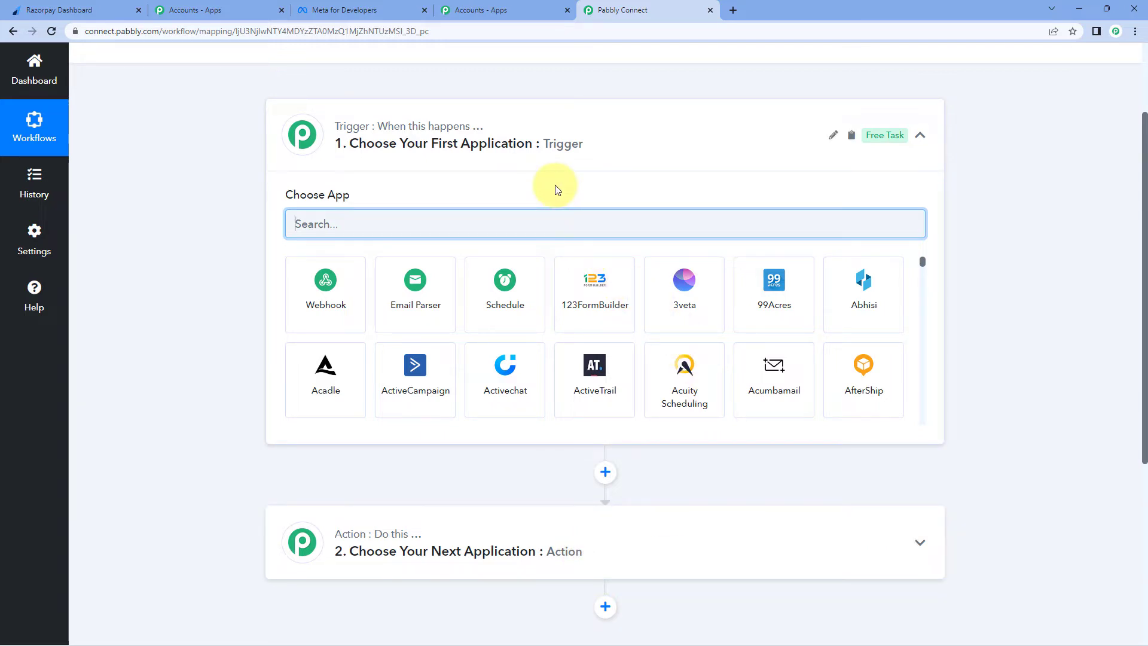
left_click(532, 228)
type("razor")
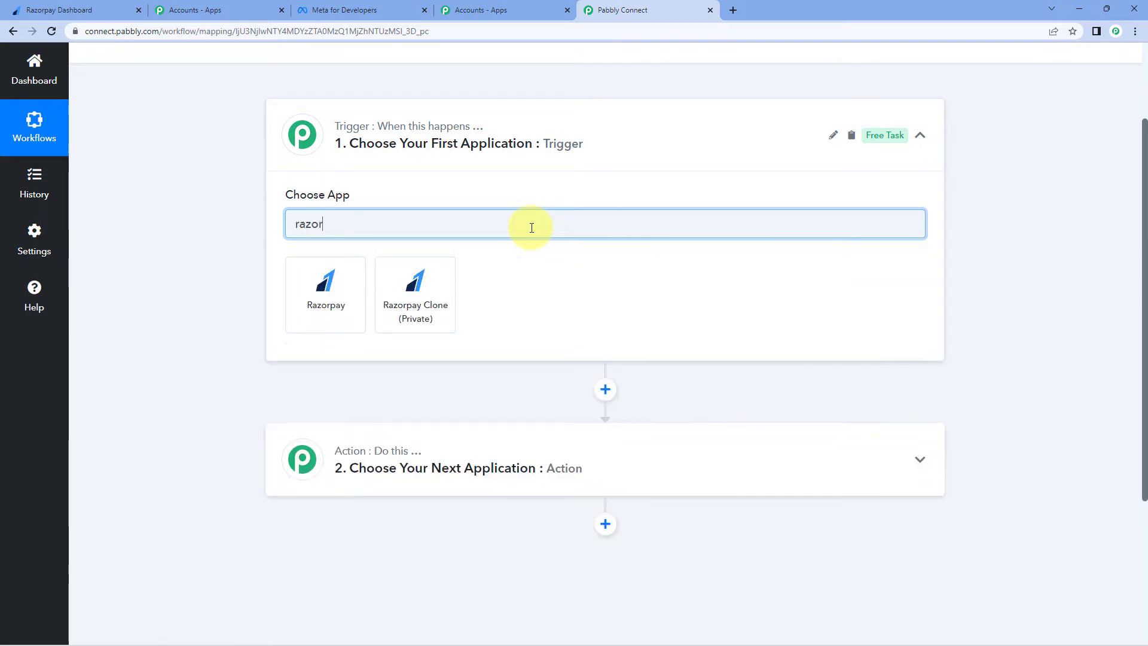
left_click(323, 323)
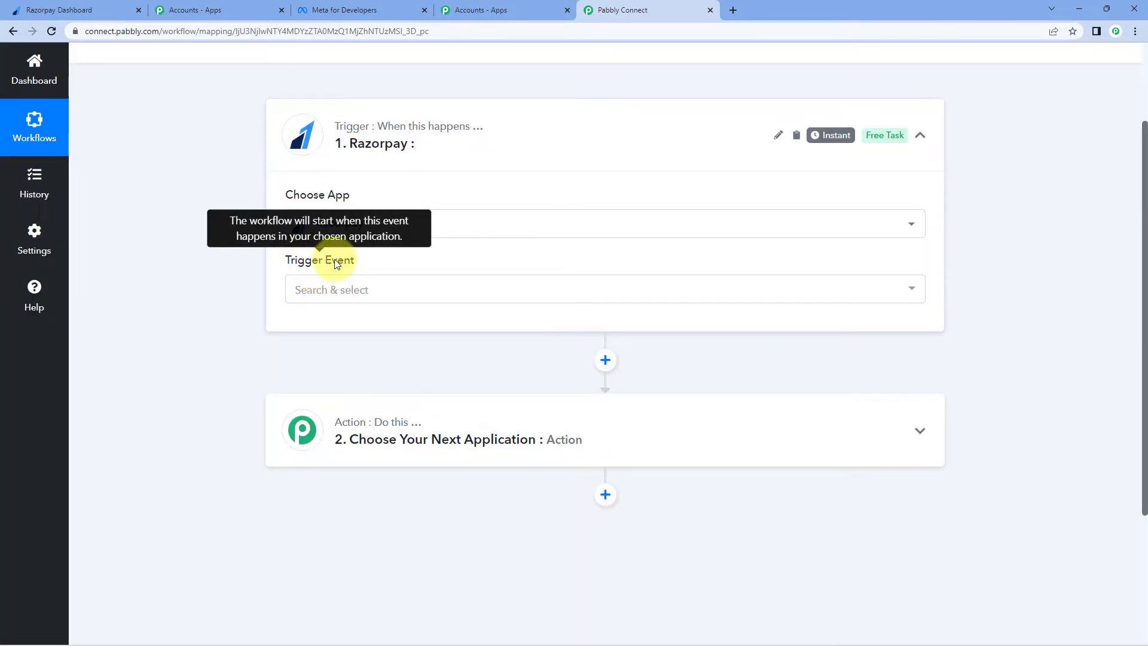
Step: Set the Razorpay trigger event to Payment Failed and copy its webhook URL
left_click(333, 292)
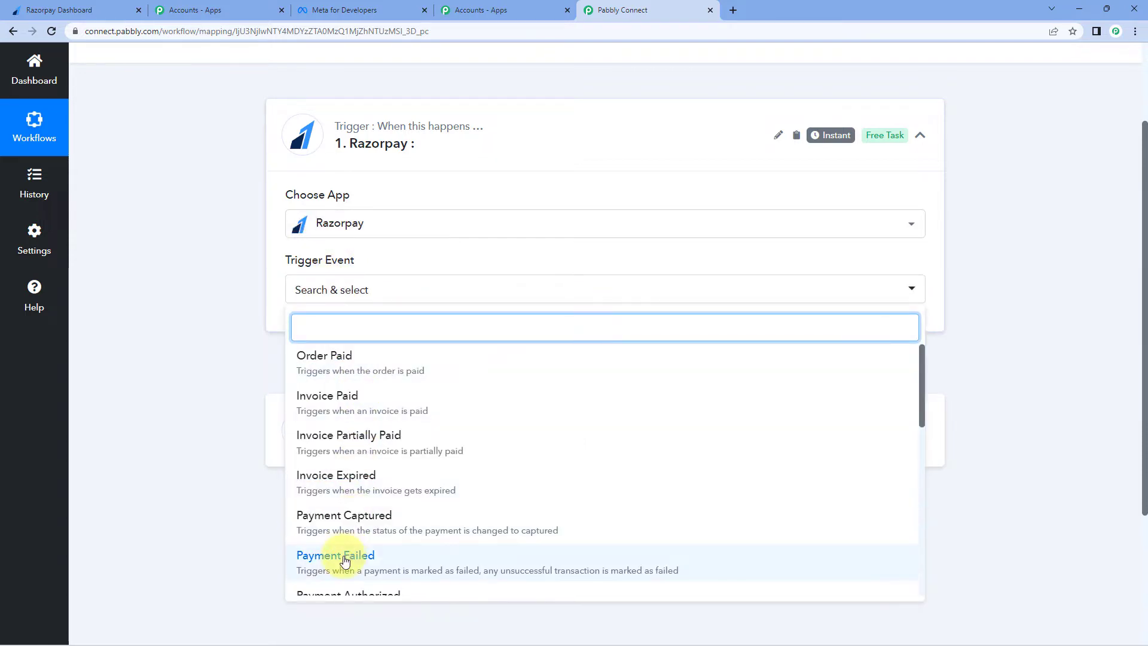
left_click(342, 553)
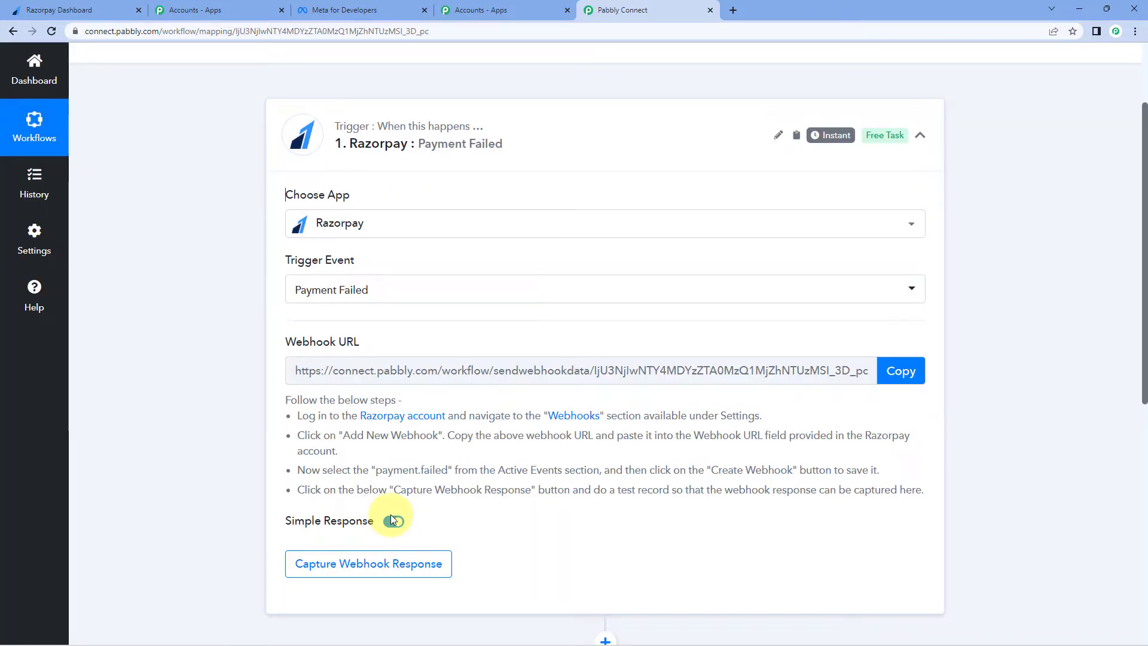
mouse_move(337, 345)
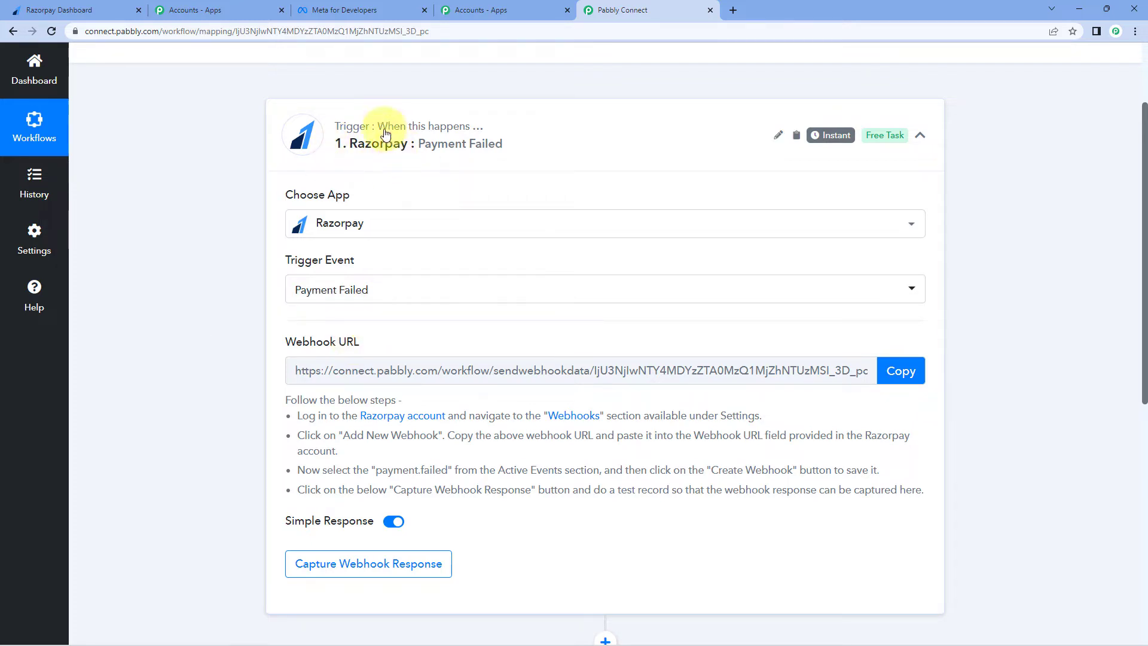
left_click(904, 376)
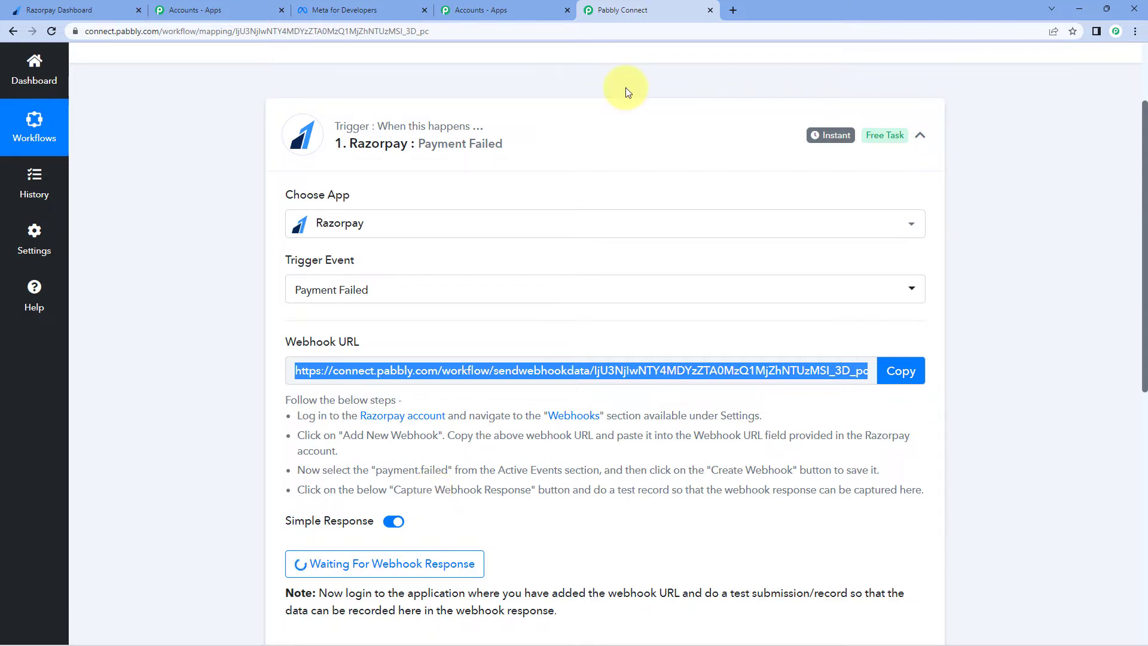
left_click(70, 14)
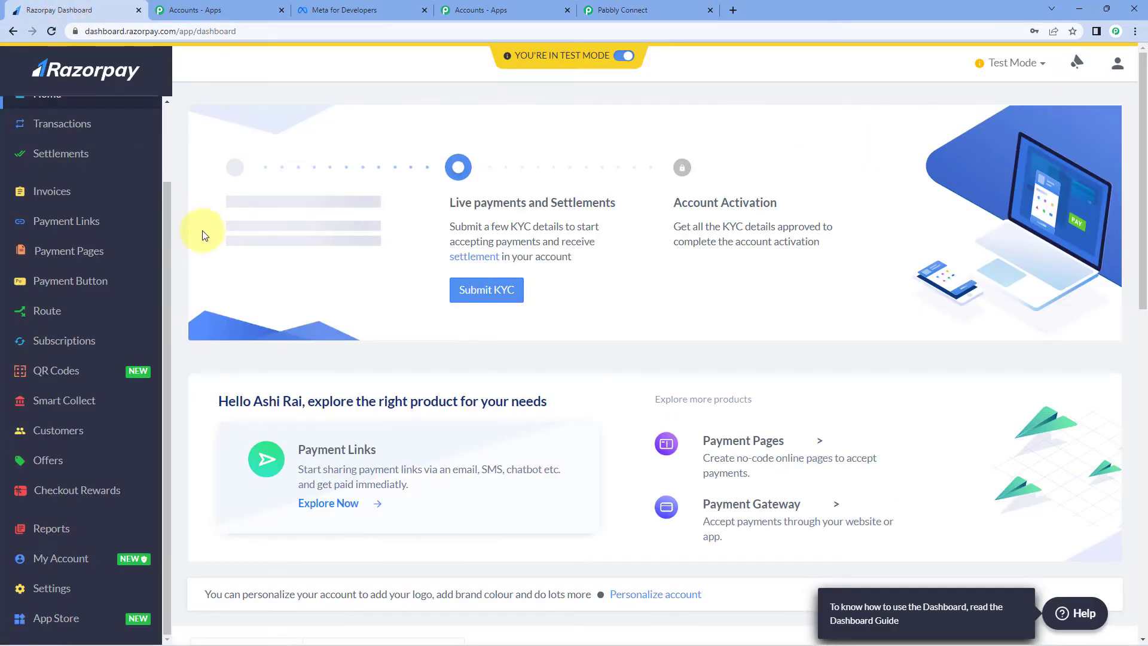
Step: Open Razorpay's Settings > Webhooks and start adding a new webhook
scroll(100, 420, "down", 7)
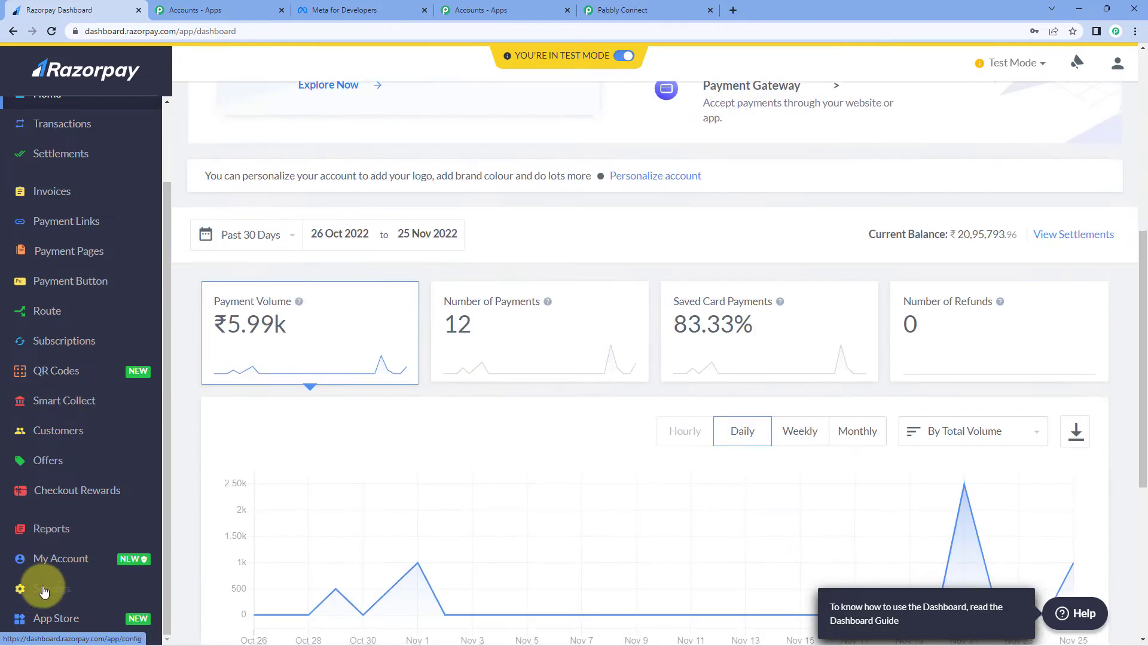
left_click(52, 588)
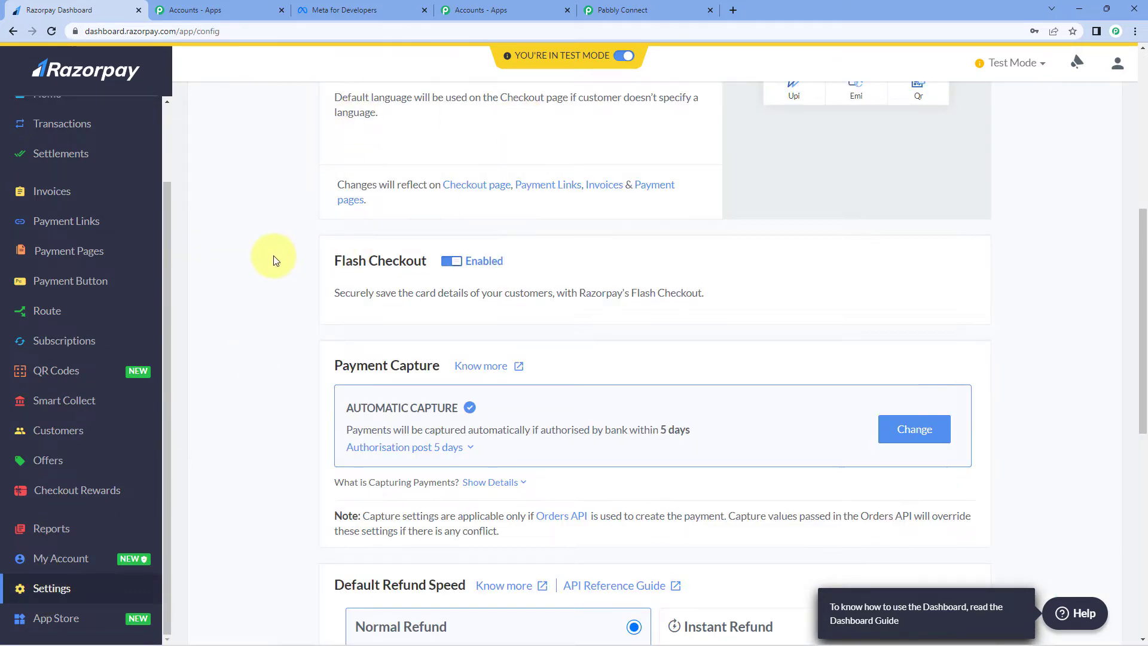
scroll(269, 251, "up", 7)
left_click(334, 119)
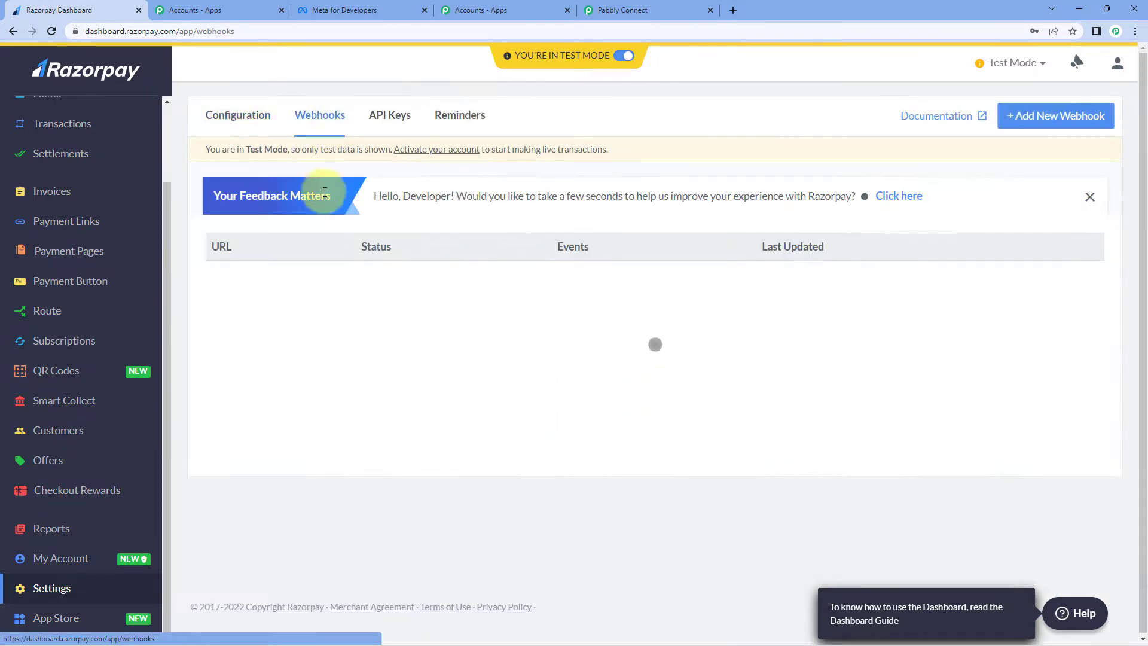
left_click(1029, 114)
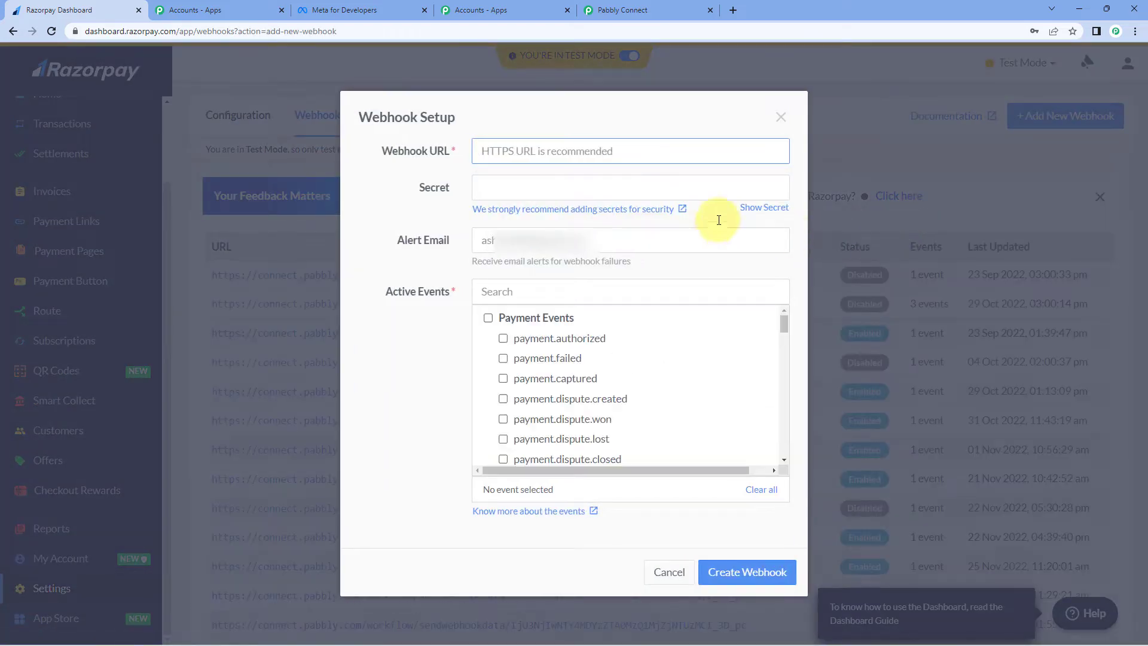
Step: Paste the Pabbly webhook URL, tick the payment.failed event, and save the webhook
left_click(644, 11)
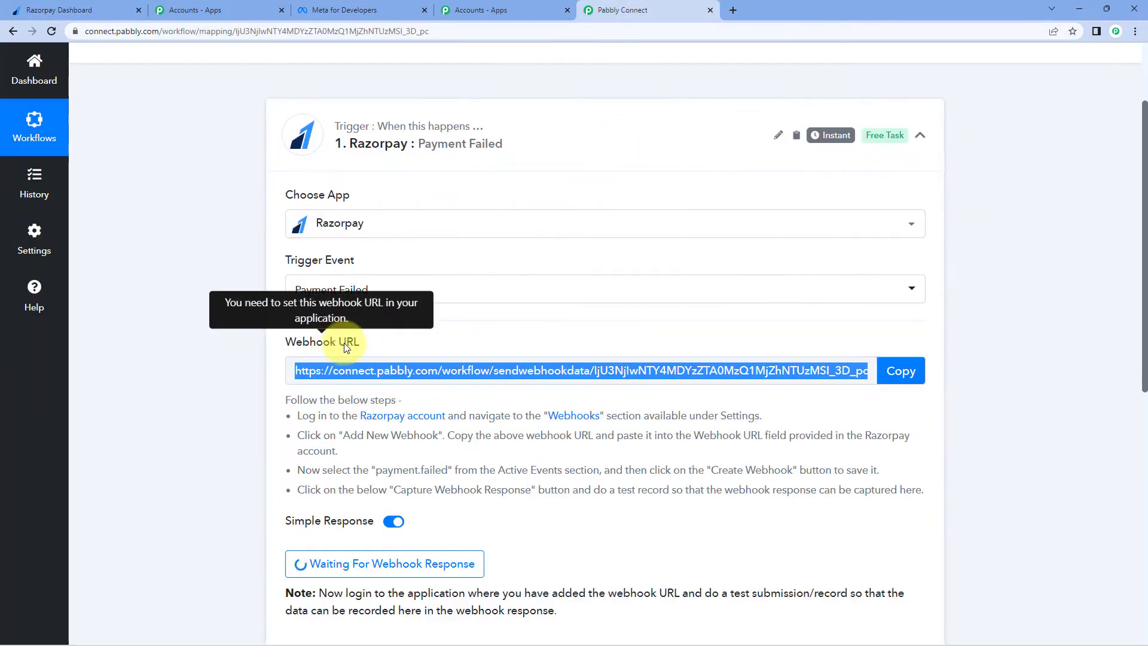
left_click(901, 371)
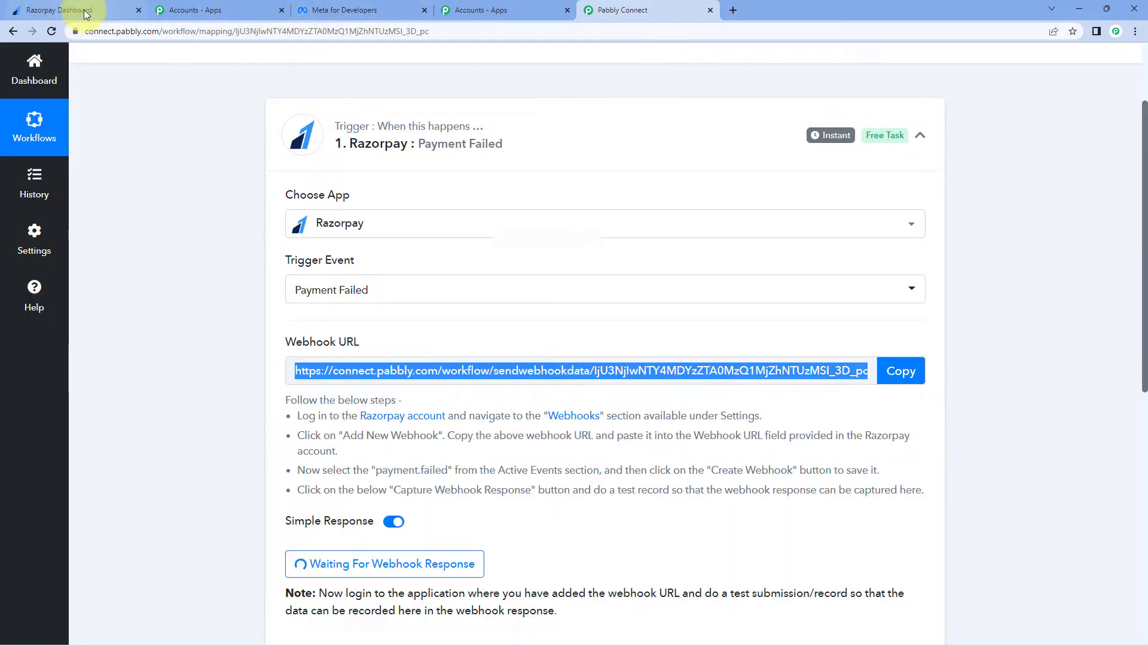
left_click(86, 13)
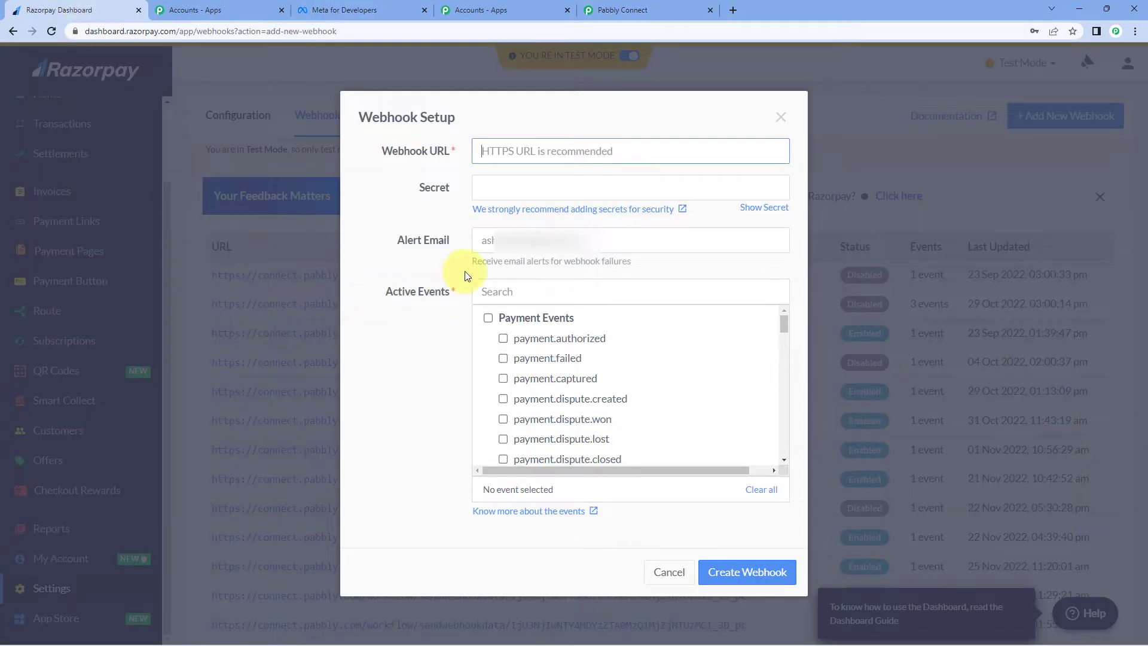
key("ctrl+v")
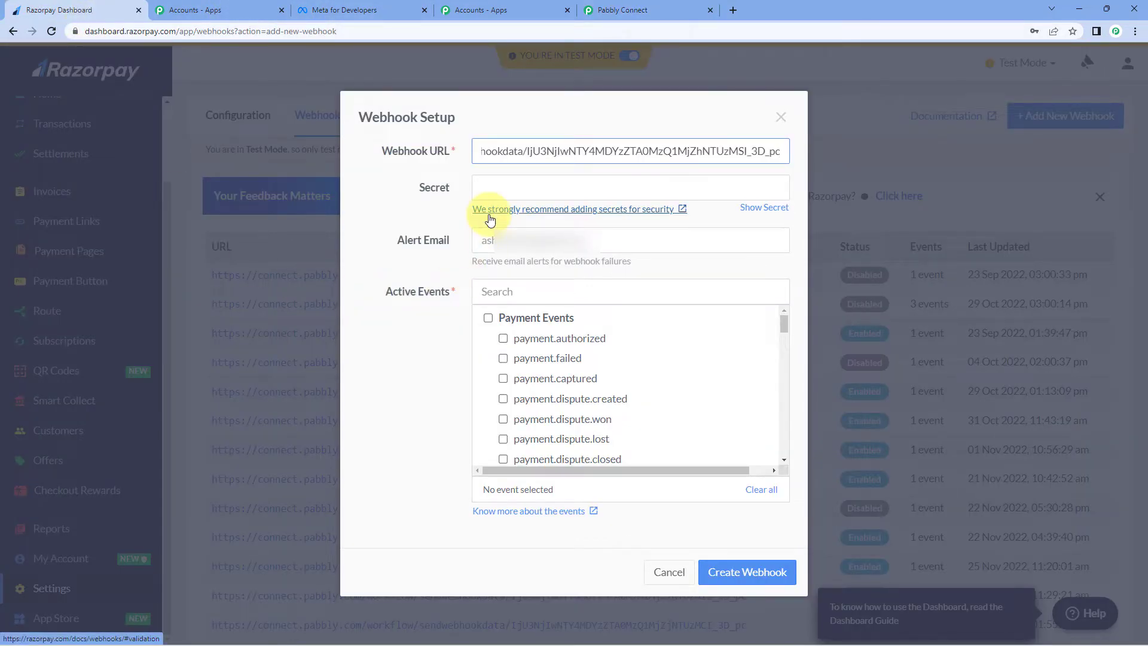
left_click(503, 359)
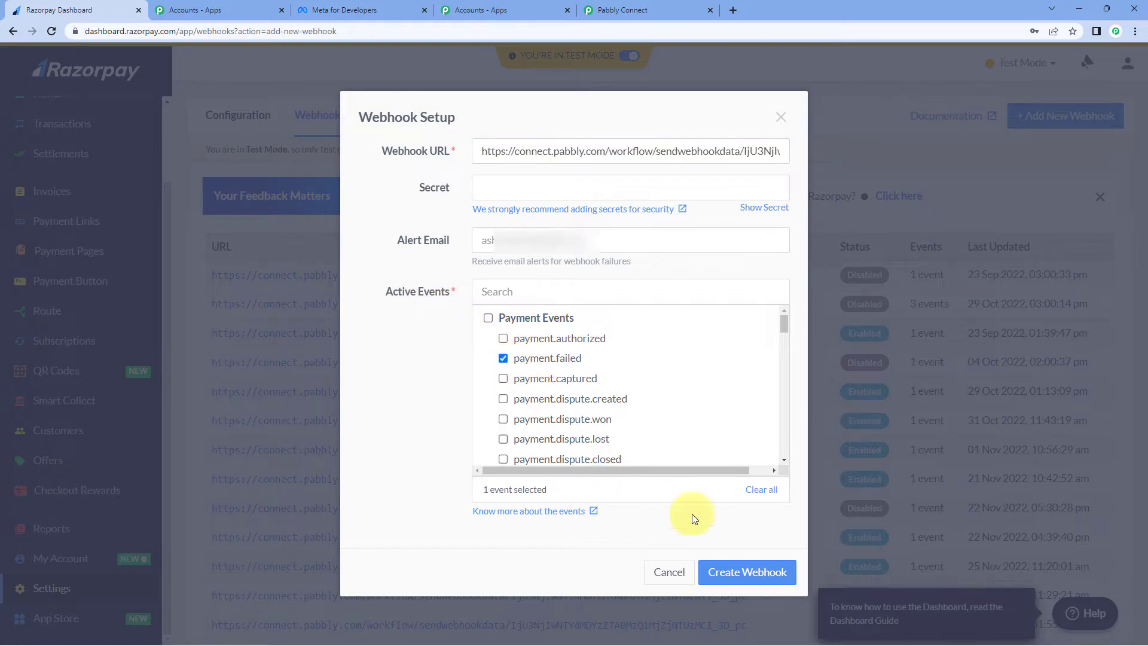
left_click(747, 575)
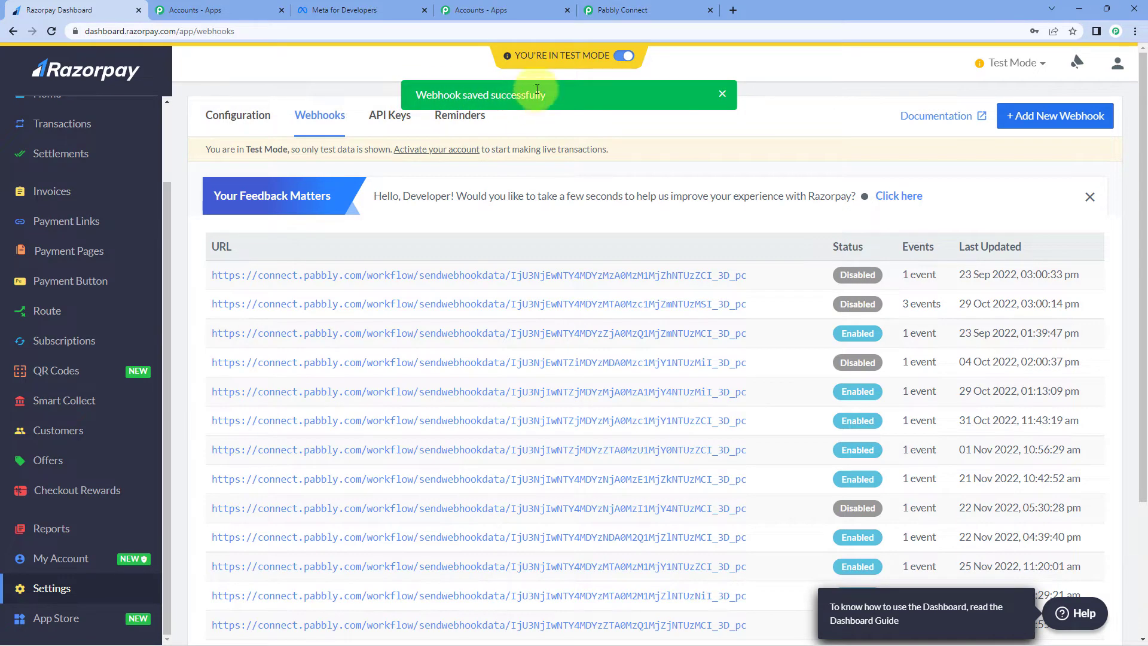
Step: Copy the Online PHP Course for Beginners payment page link and open a new browser tab
left_click(613, 11)
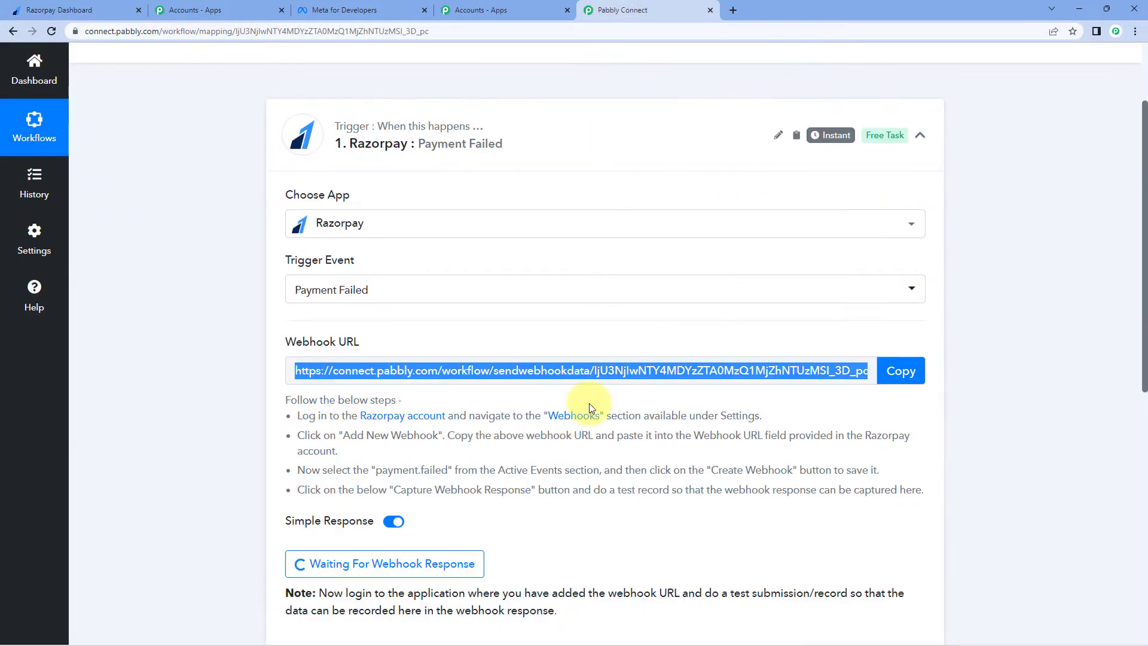
scroll(590, 407, "down", 2)
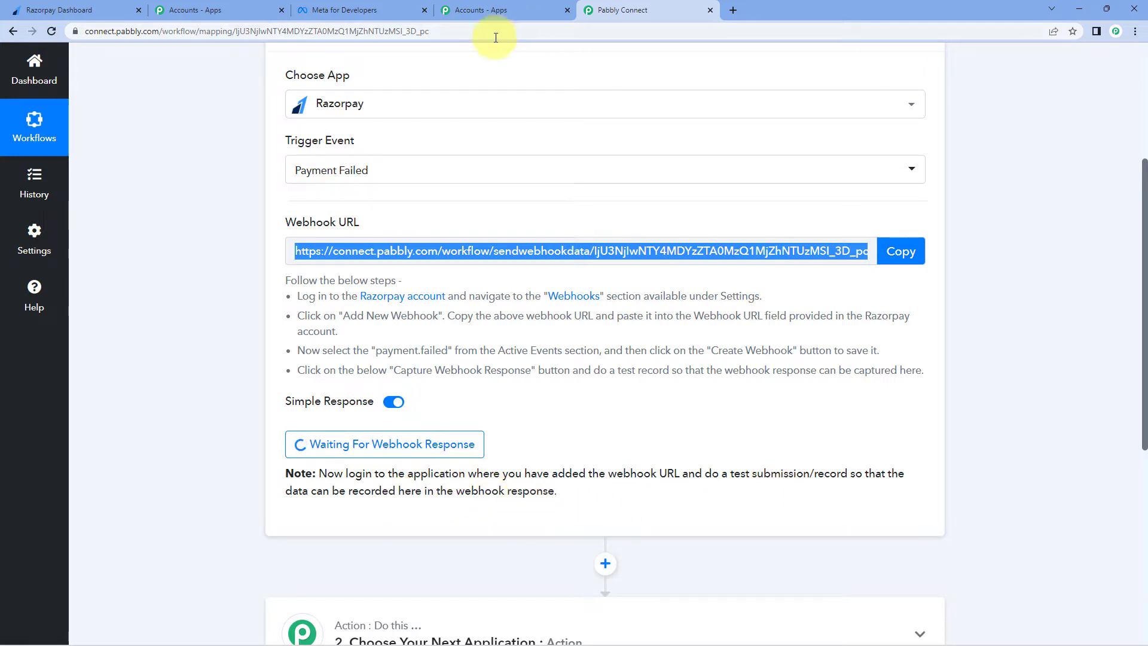
left_click(78, 11)
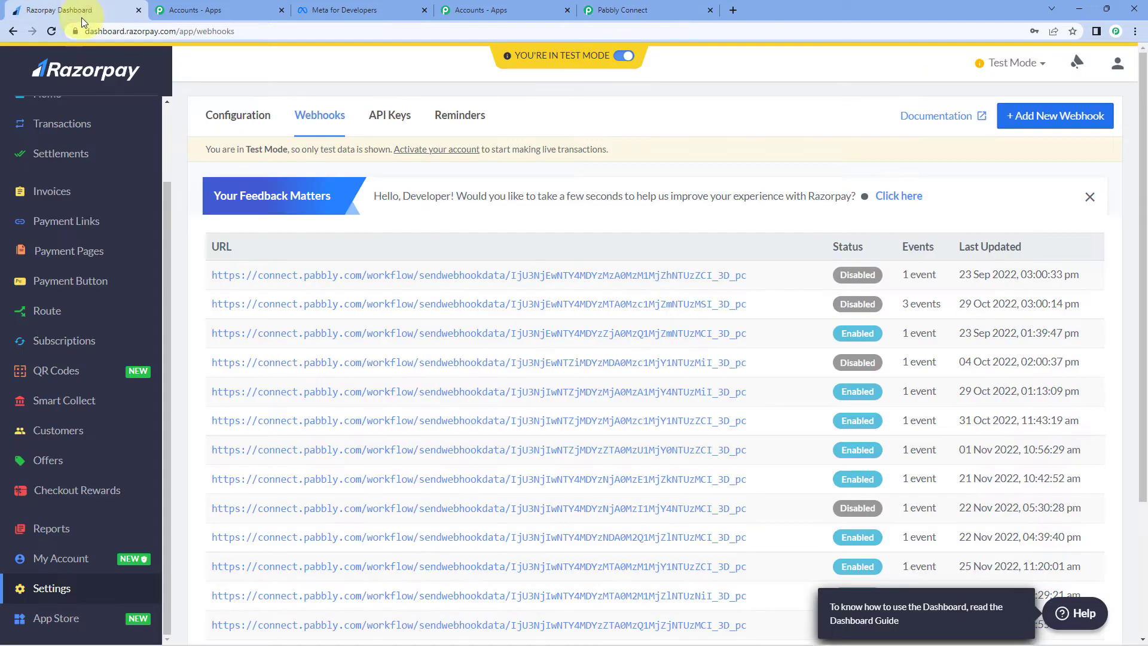
left_click(55, 256)
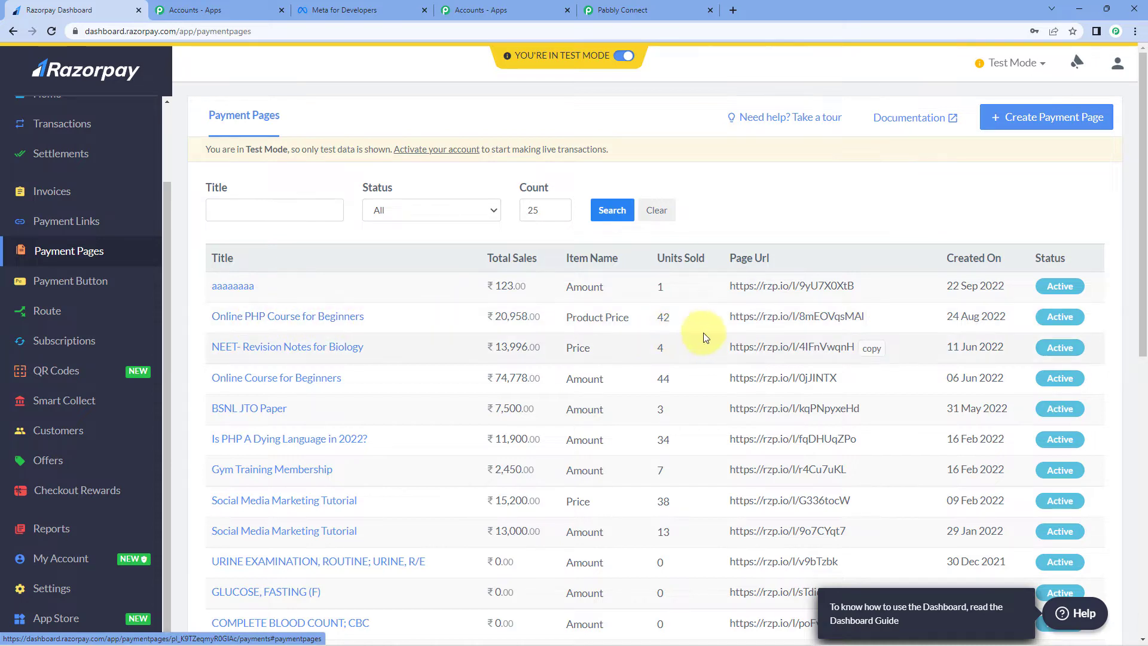
left_click(881, 319)
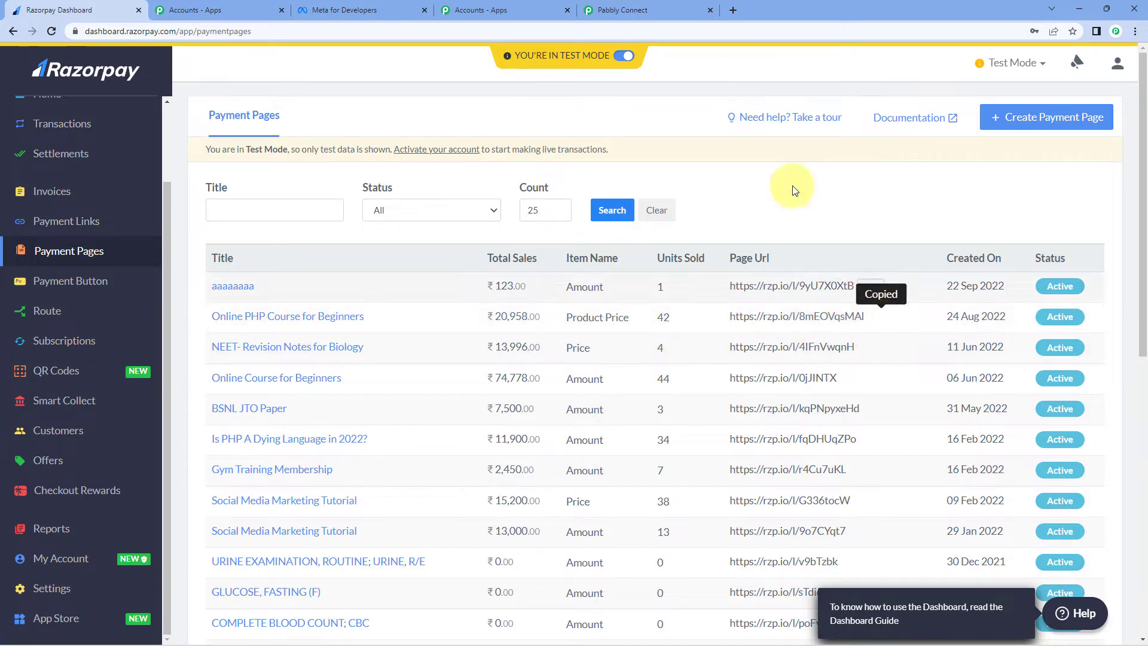
key("ctrl+t")
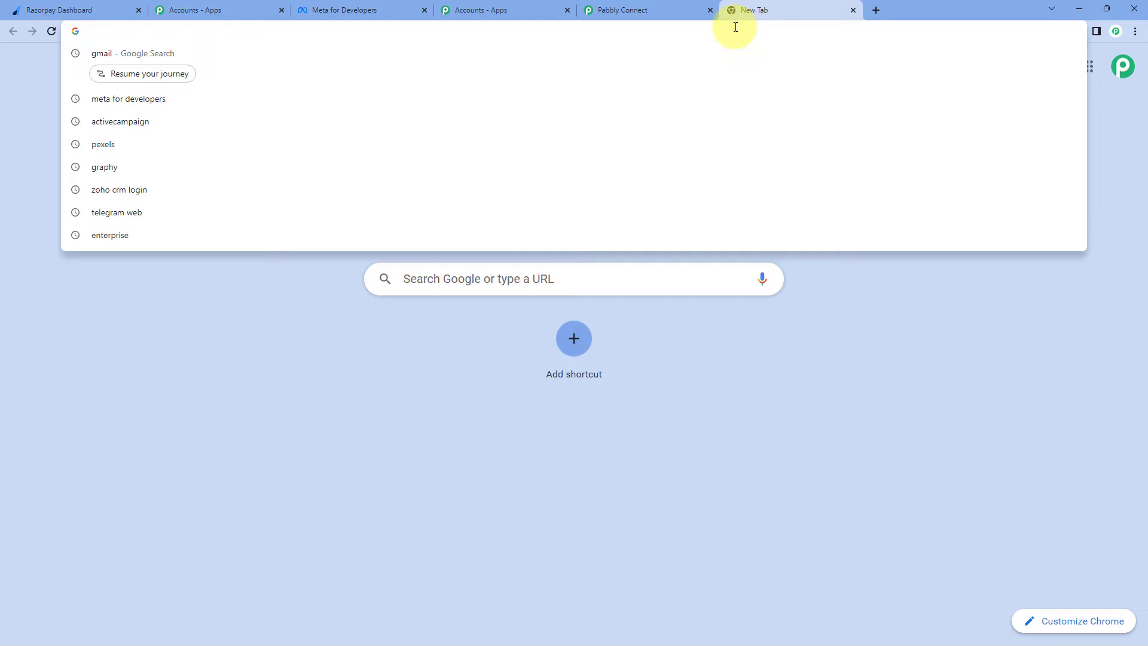
Step: Load the payment page link and select the Online PHP Course for Beginners product
key("ctrl+v")
key("Return")
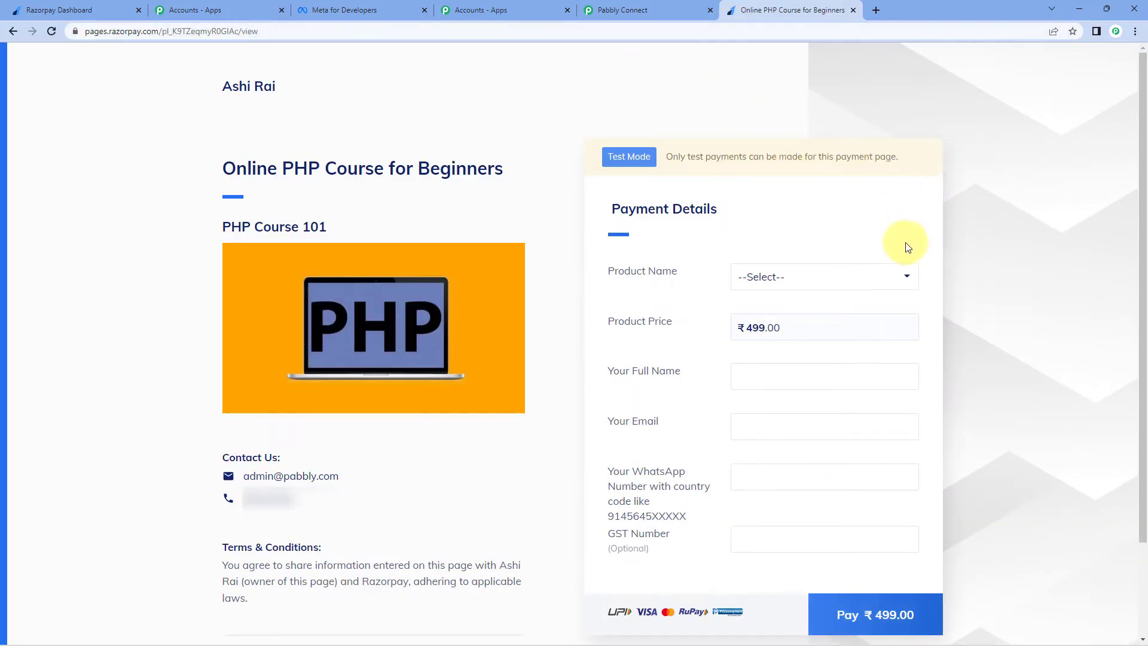
left_click(875, 278)
left_click(744, 313)
Step: Fill in the buyer's full name, e-mail and WhatsApp number, then start the ₹499.00 payment
left_click(753, 372)
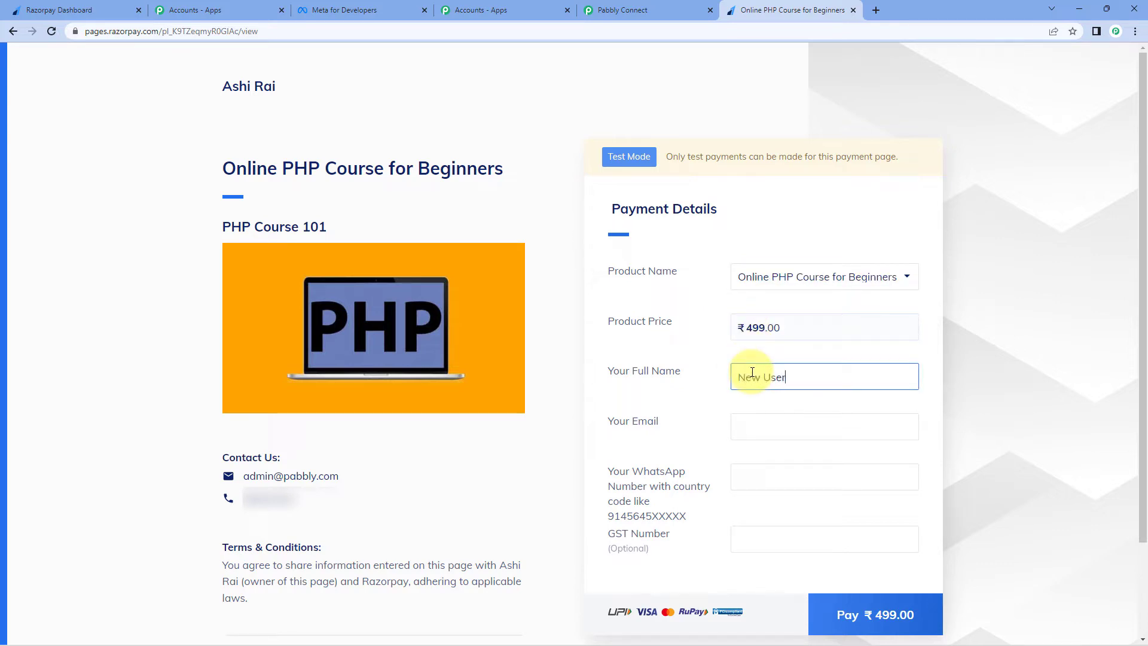
left_click(764, 427)
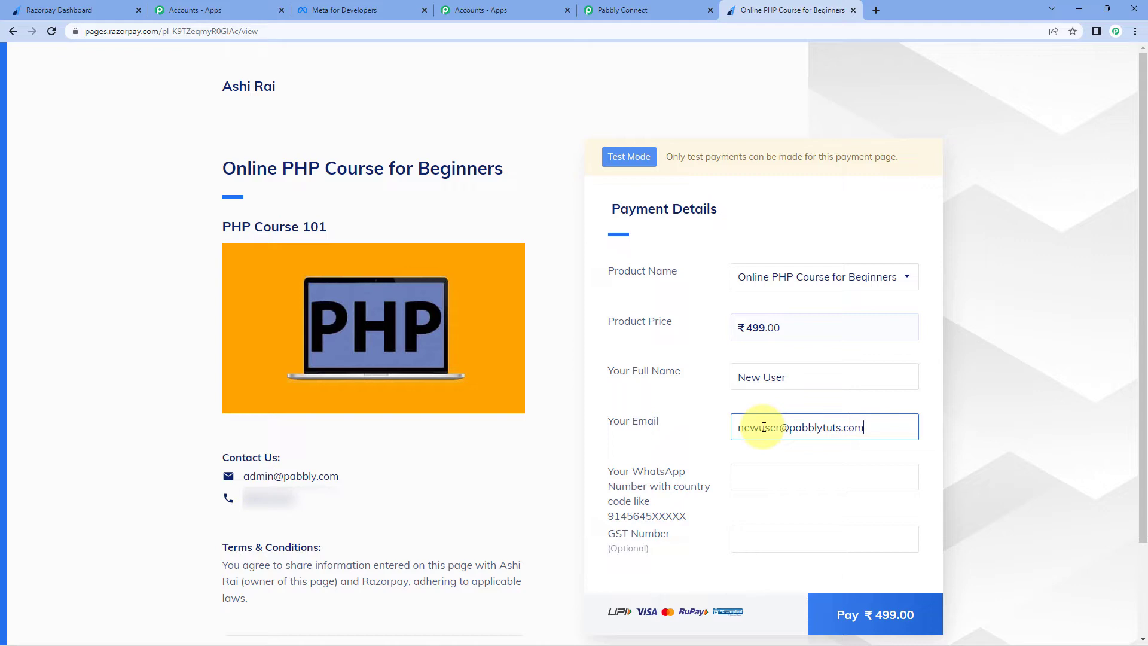
left_click(778, 471)
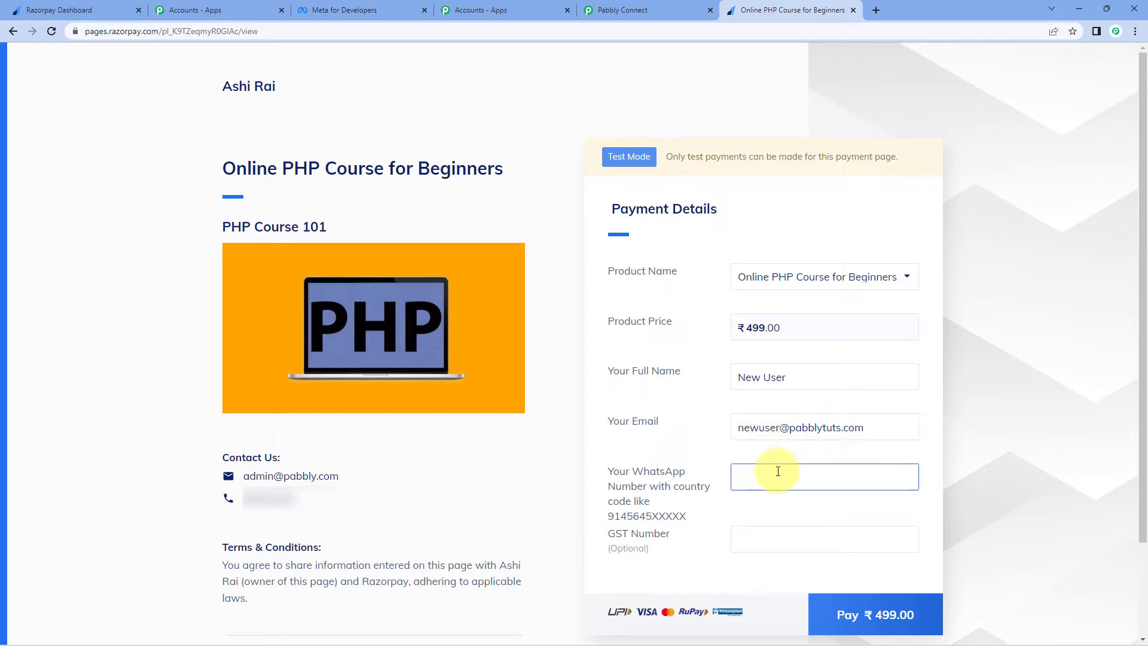
type("9111111111")
left_click(828, 609)
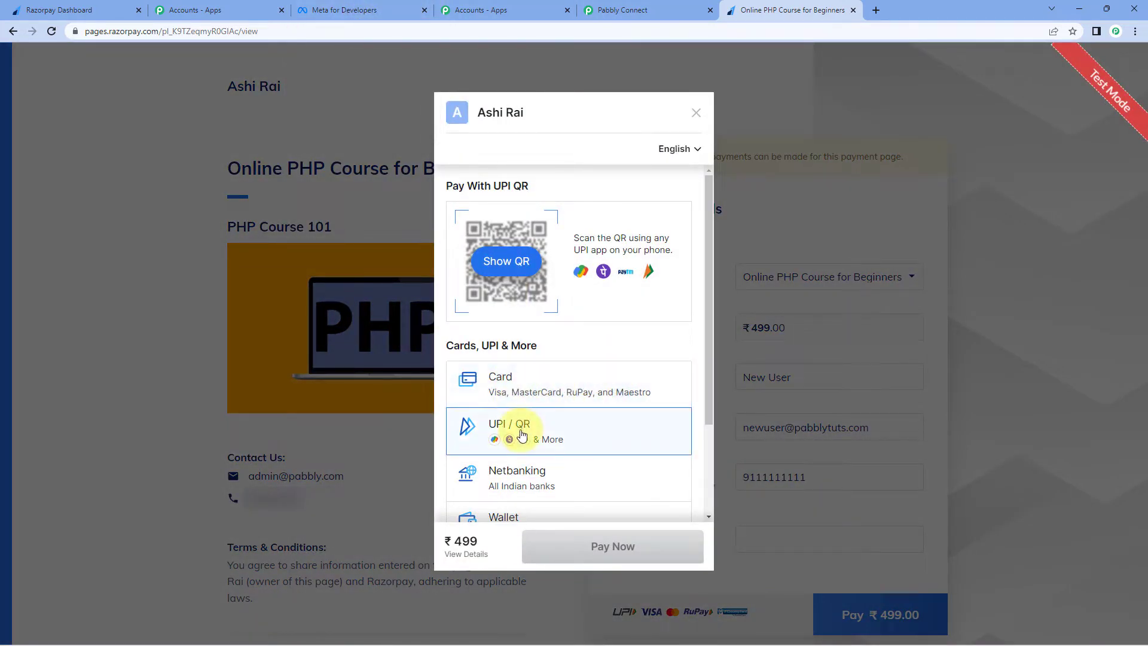
Step: Submit a ₹499 test card payment, then cancel it at the OTP page and confirm
left_click(525, 386)
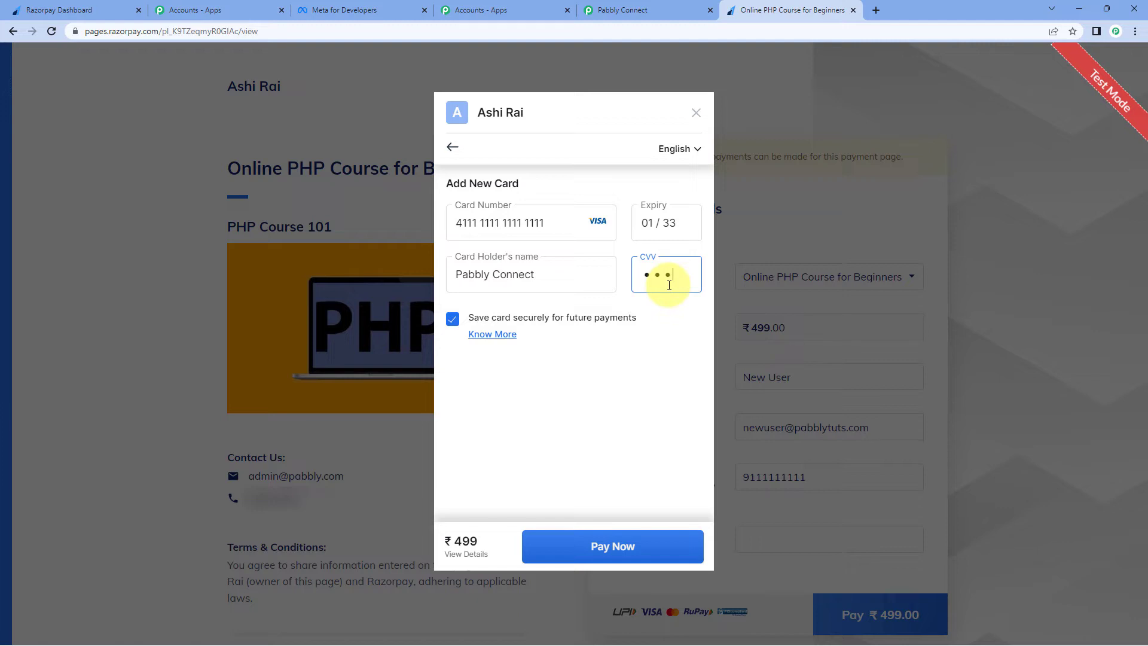
left_click(616, 543)
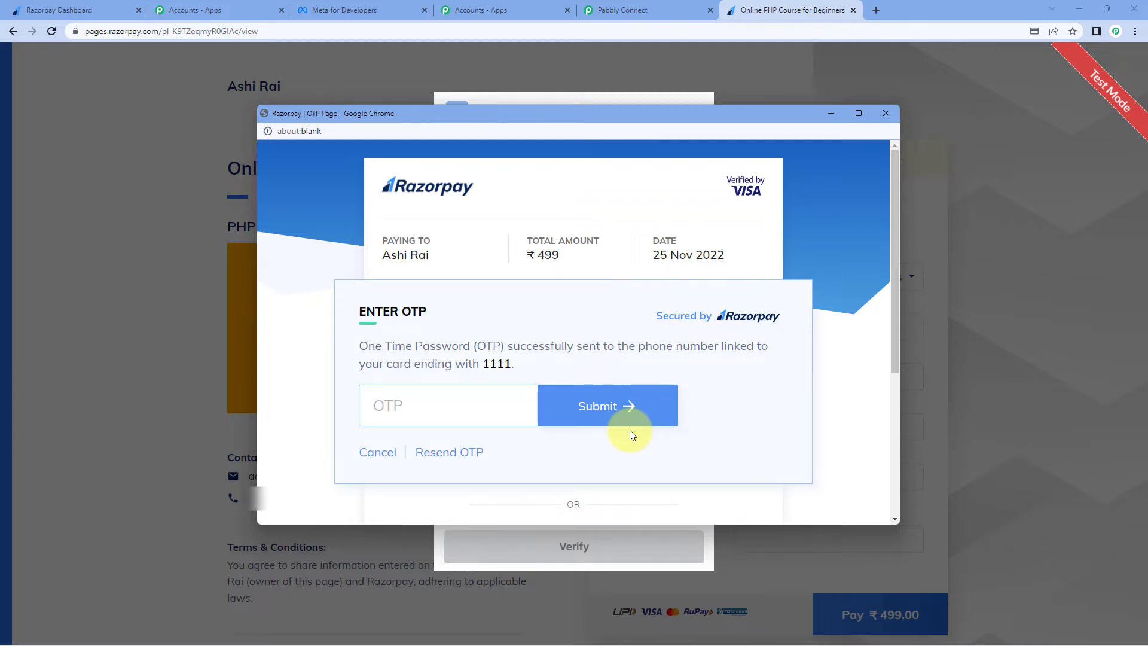
left_click(372, 460)
left_click(560, 336)
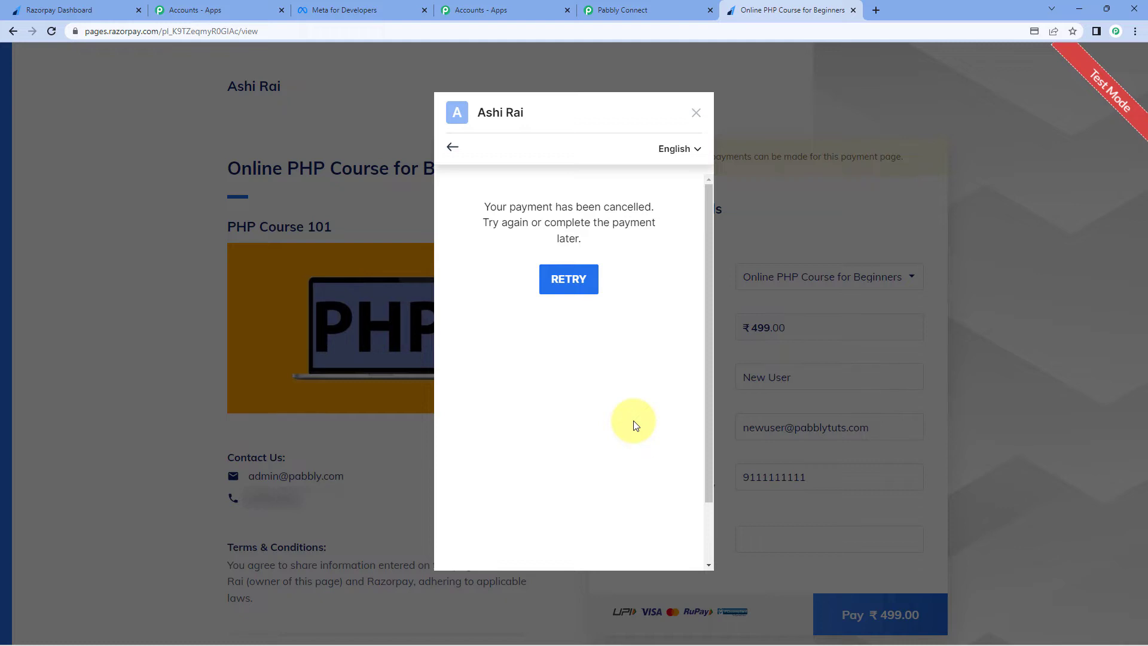
Step: Review the captured payment.failed response, enlarging Error Description to read the payment_cancelled reason
left_click(634, 10)
scroll(964, 382, "down", 5)
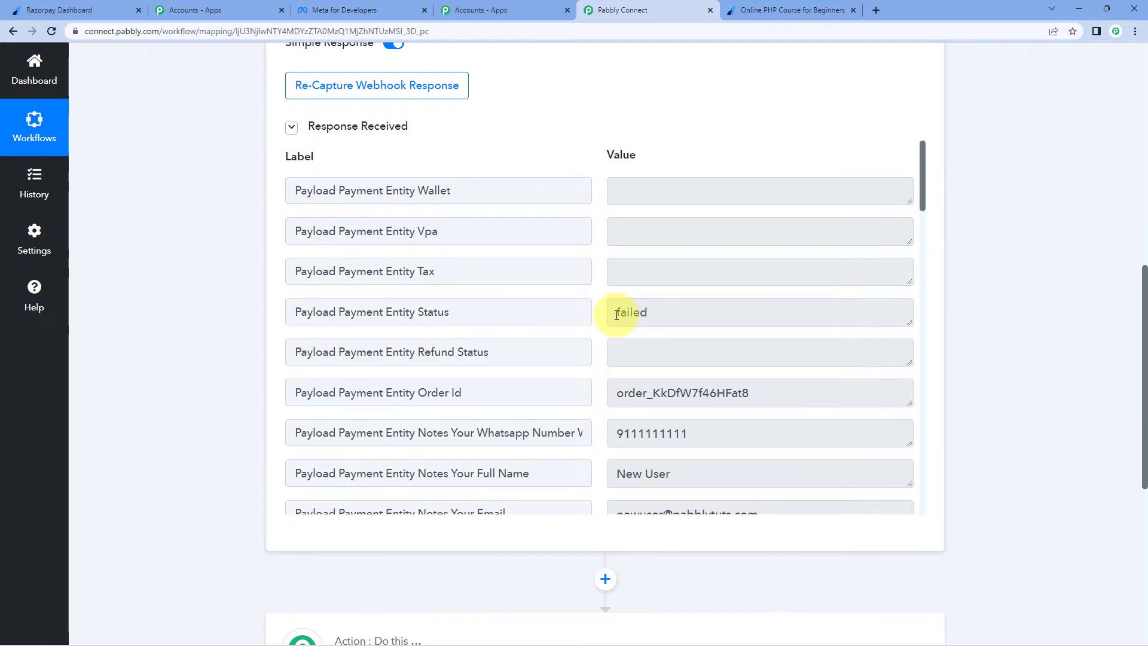
scroll(666, 341, "down", 2)
scroll(667, 341, "down", 1)
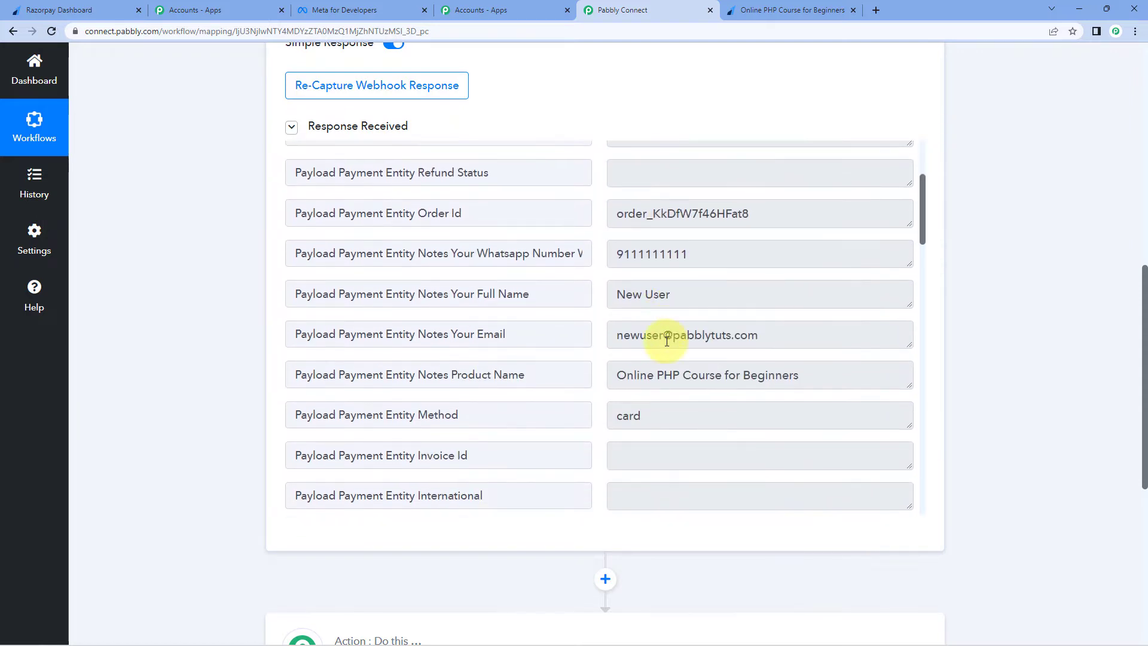
scroll(667, 341, "down", 2)
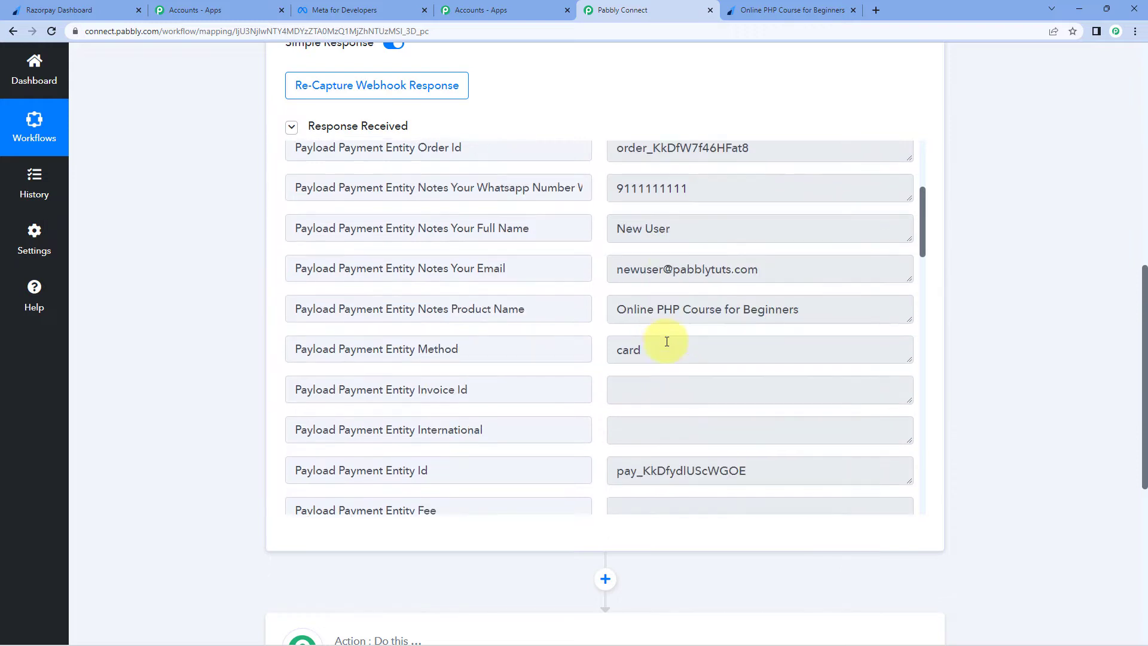
scroll(719, 338, "down", 1)
scroll(719, 339, "down", 4)
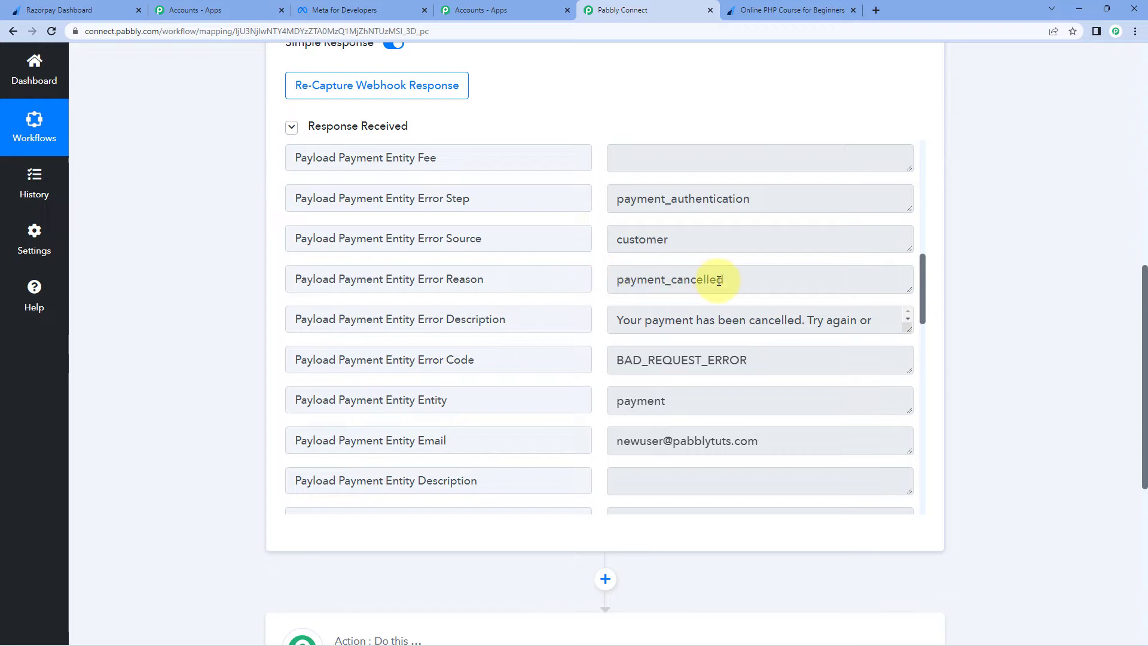
left_click(910, 329)
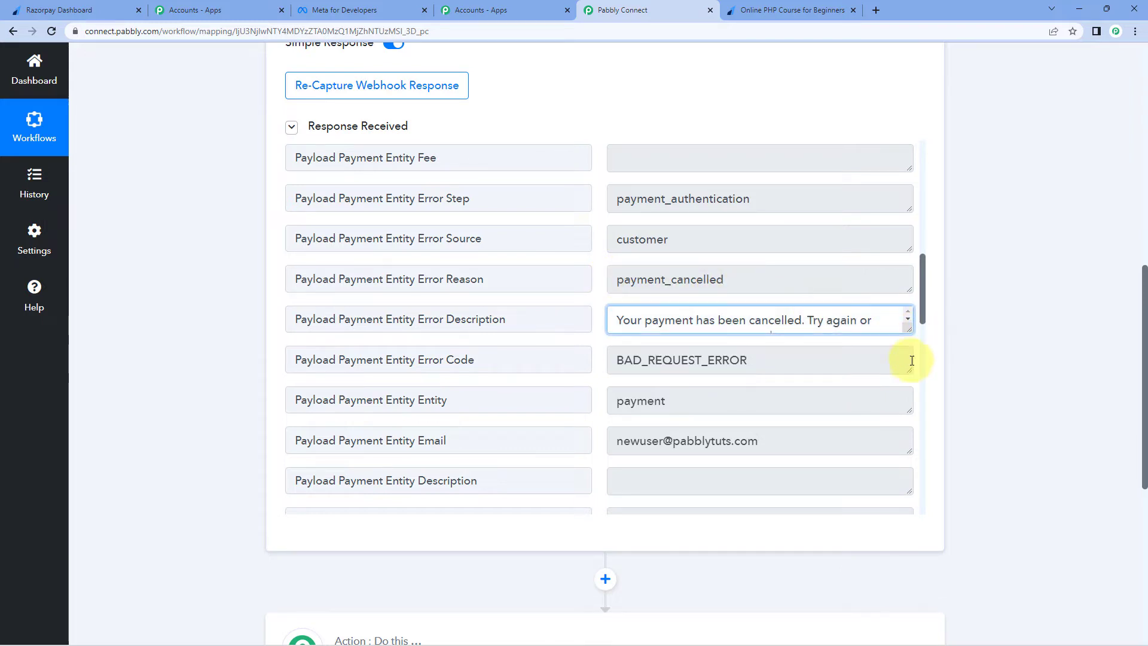
left_click_drag(909, 329, 912, 351)
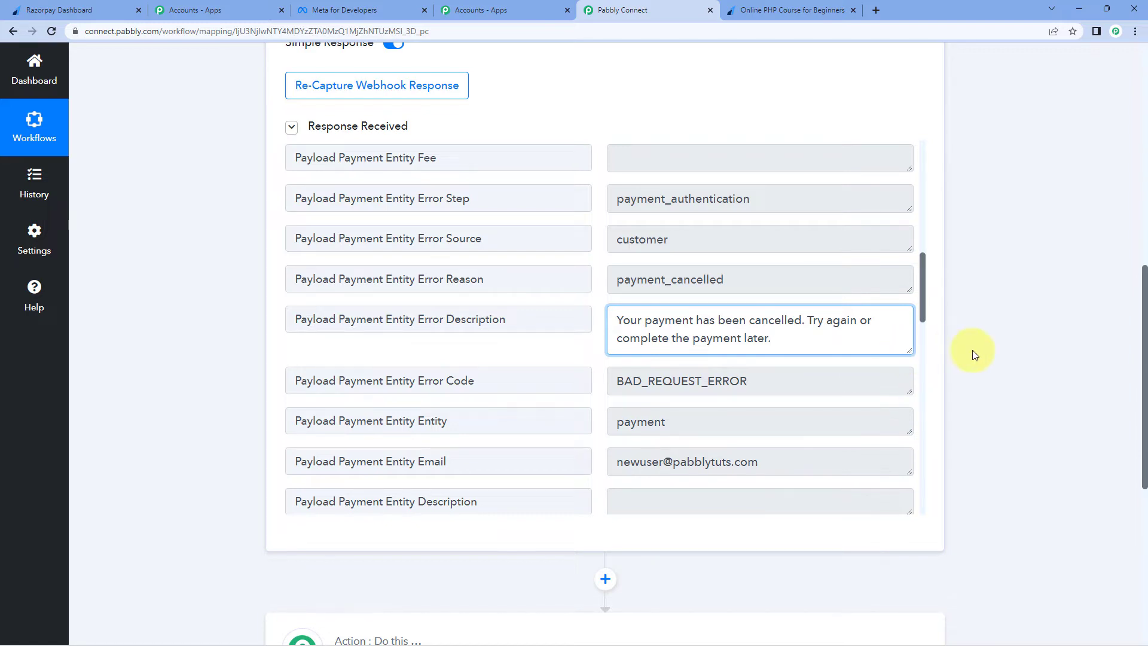
scroll(808, 357, "down", 8)
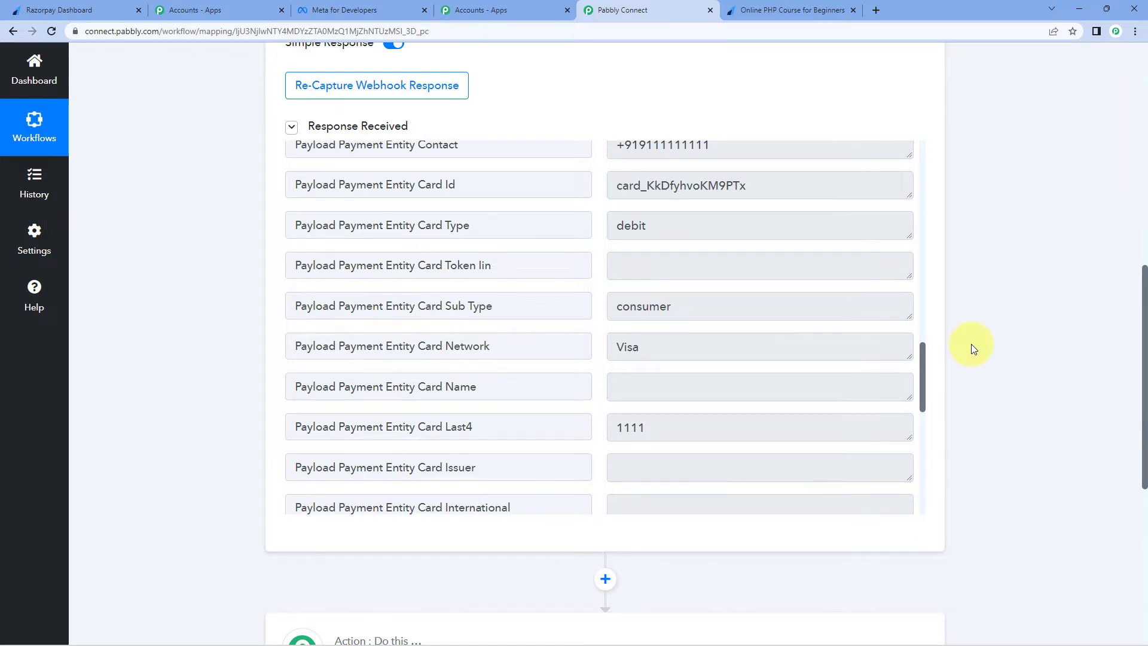
scroll(971, 344, "down", 7)
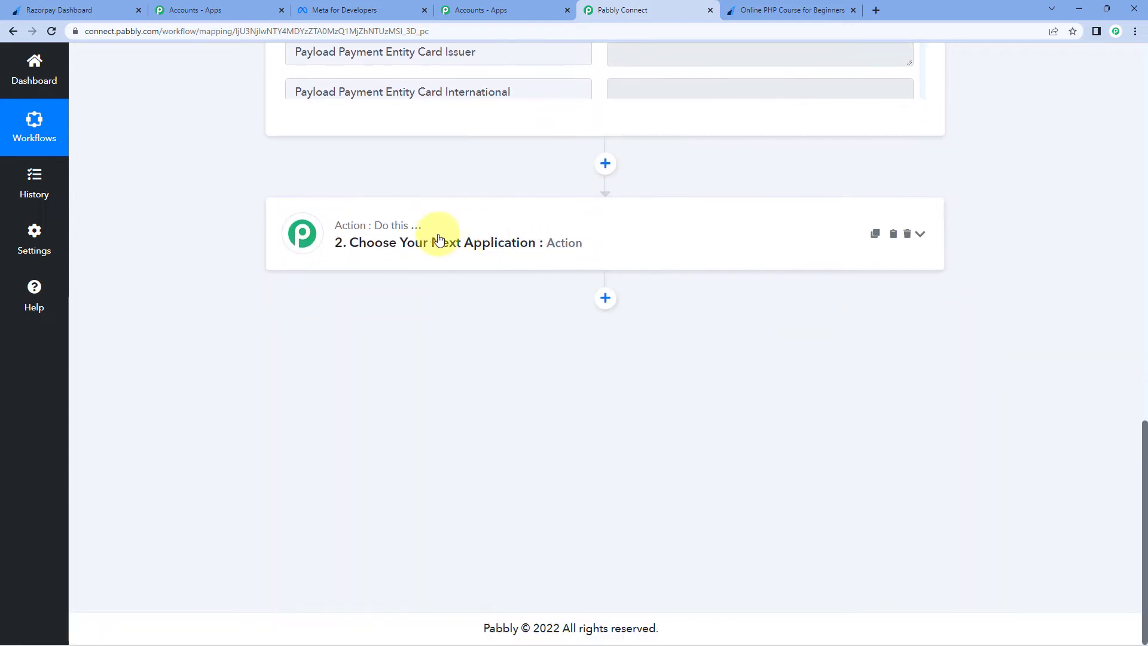
Step: Set the action step to WhatsApp Cloud API with the Send Template Message event
left_click(435, 239)
left_click(418, 313)
type("whatsa")
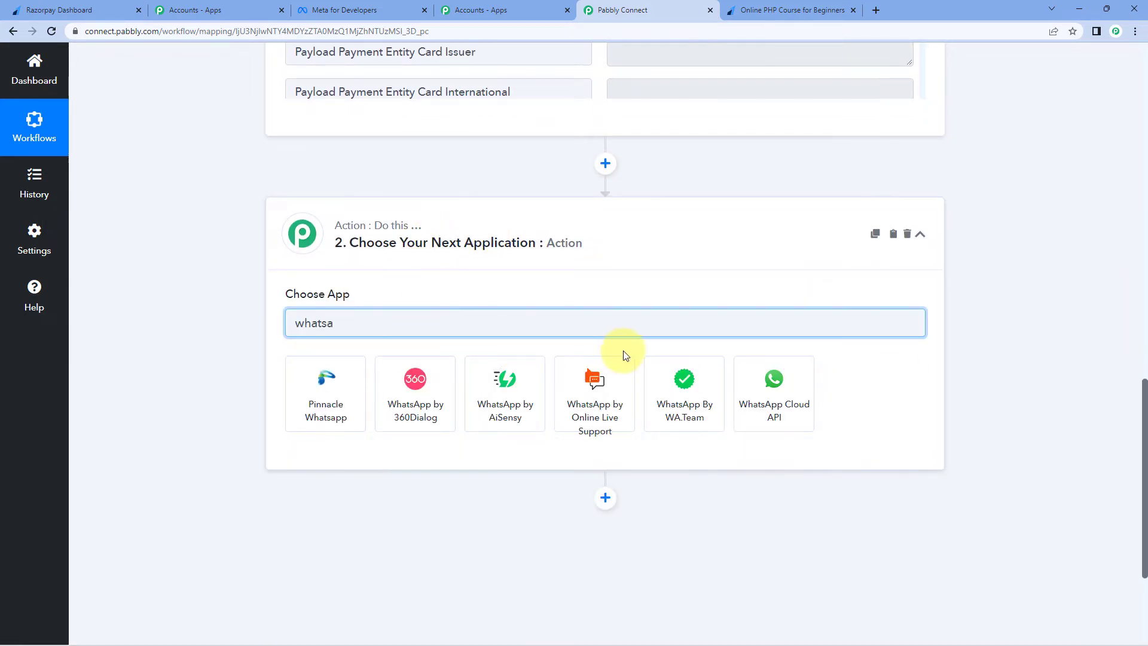
left_click(768, 389)
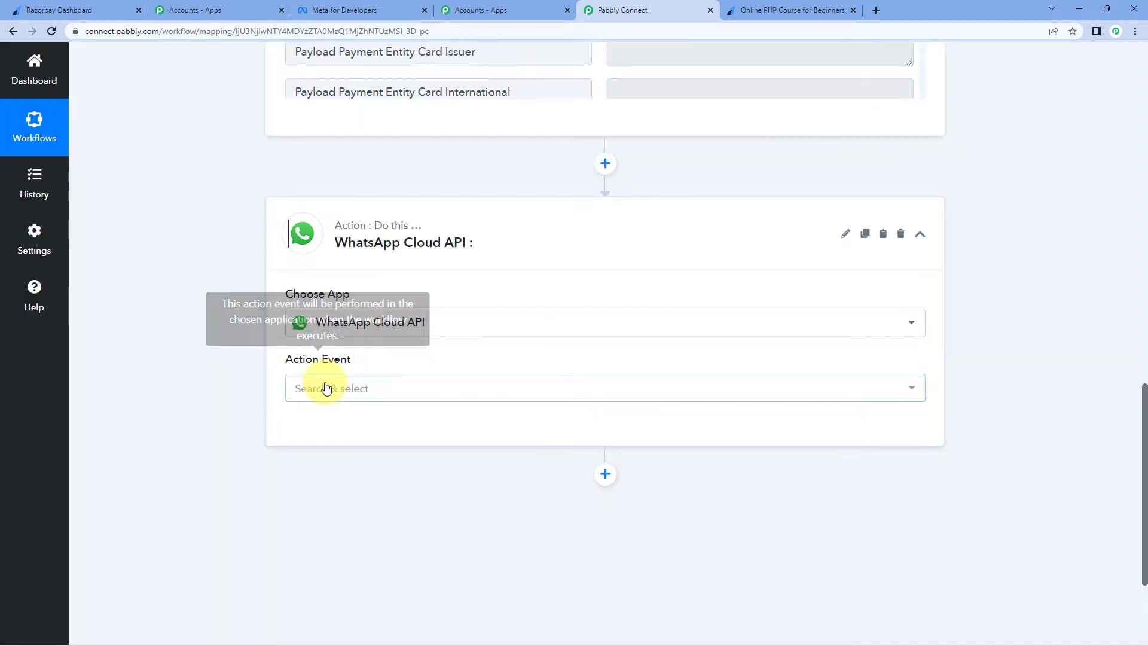
left_click(326, 389)
left_click(346, 464)
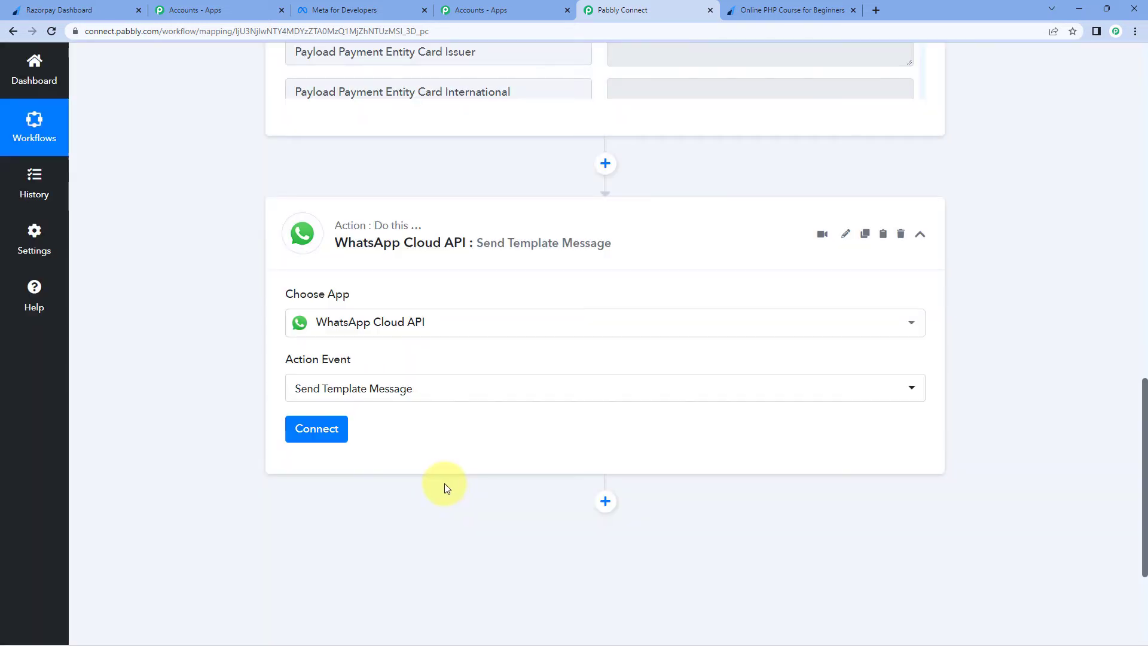
Step: Start adding a new WhatsApp Cloud API connection and go to Meta for Developers
left_click(340, 441)
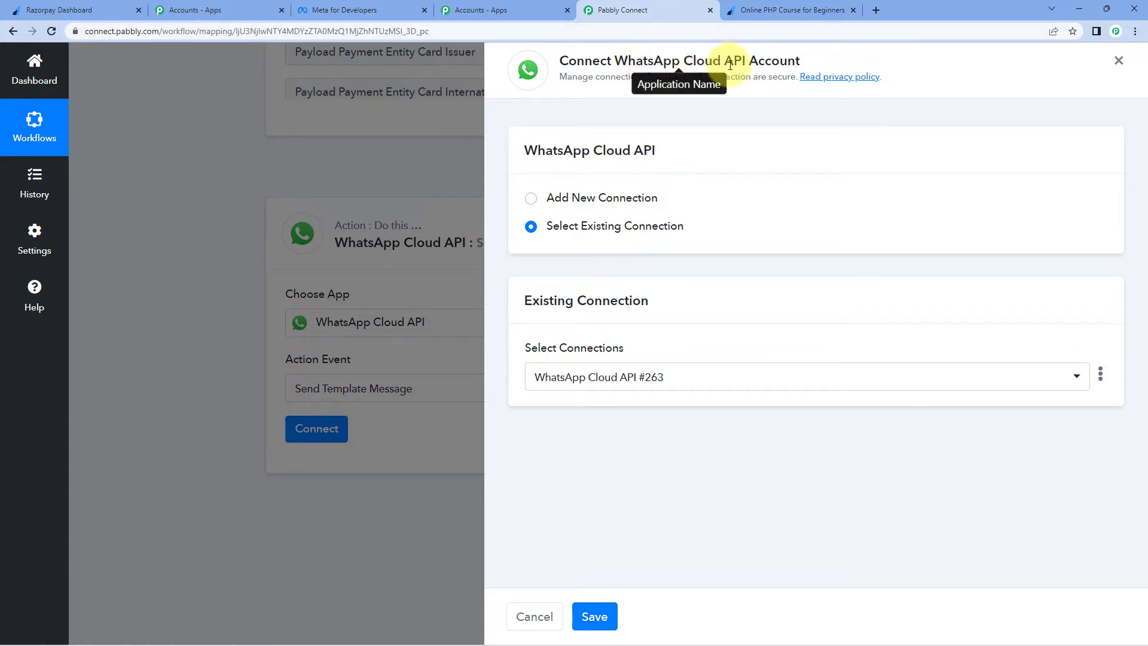
left_click(532, 199)
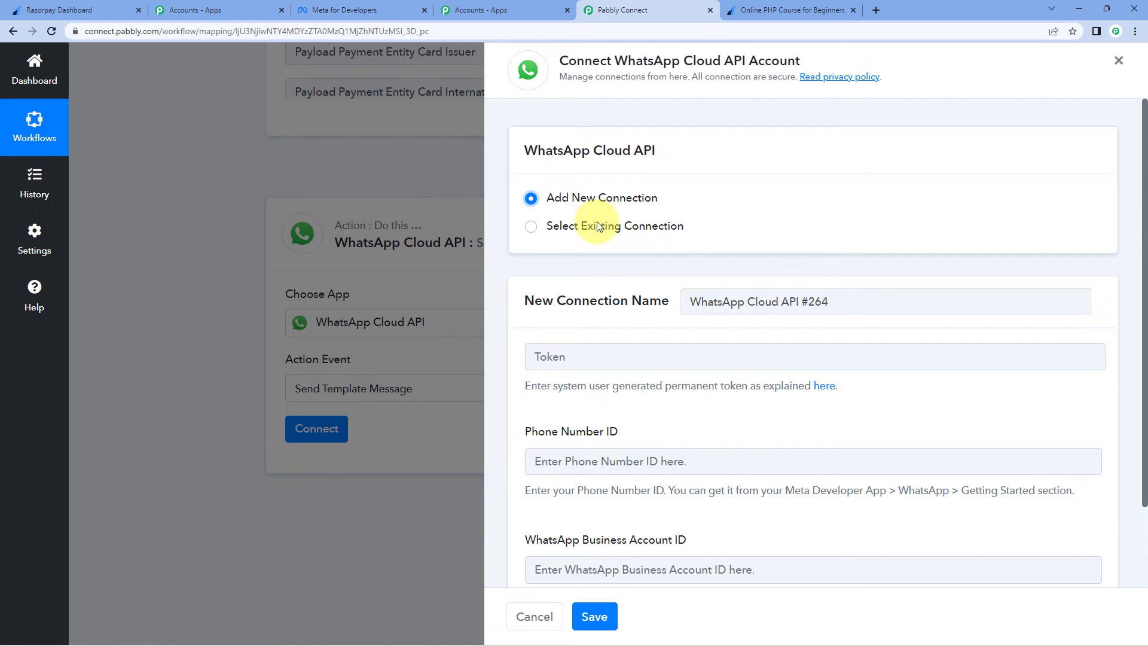
scroll(597, 225, "down", 2)
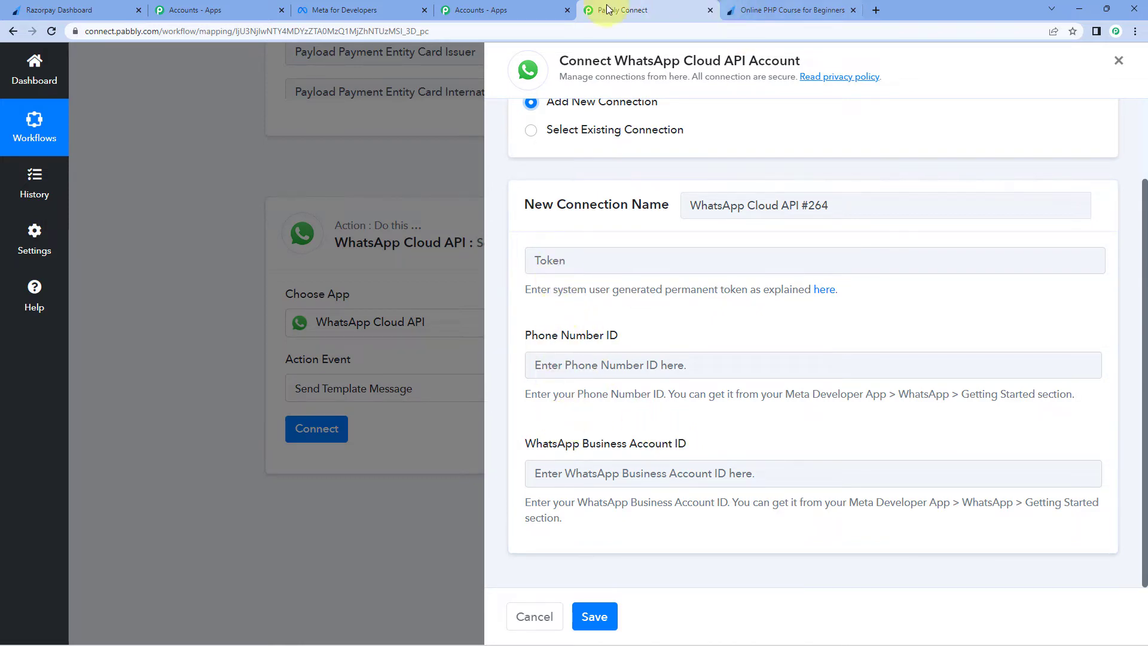
left_click(353, 10)
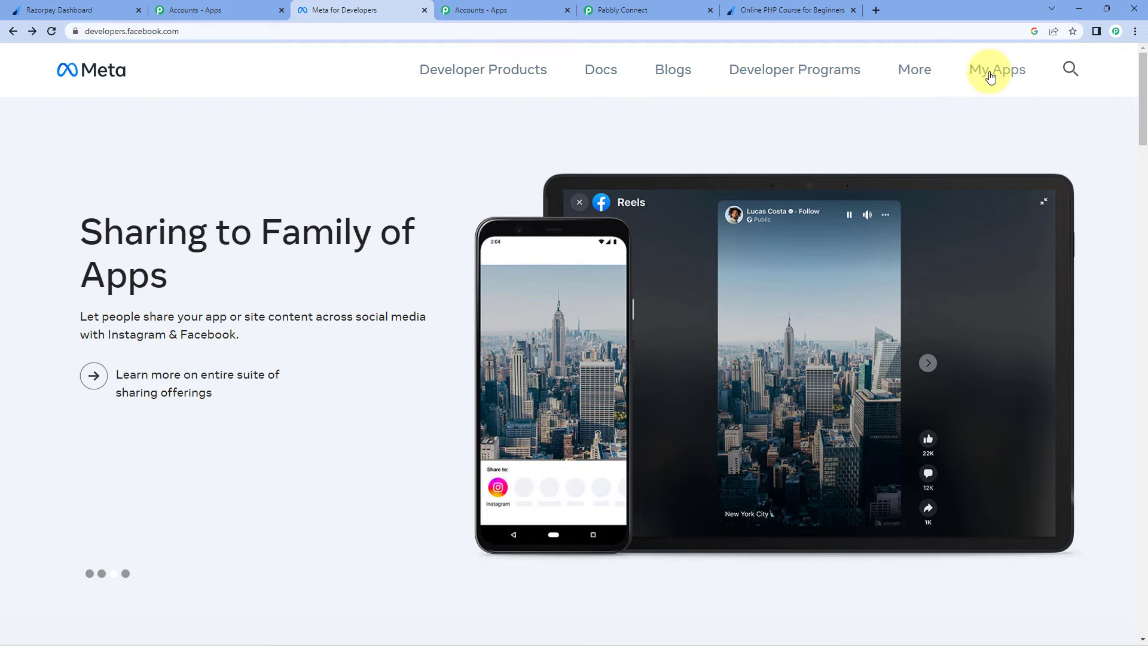
Step: Copy the temporary access token from the MyConnectMsg App's WhatsApp Getting started page and return to Pabbly Connect
left_click(990, 70)
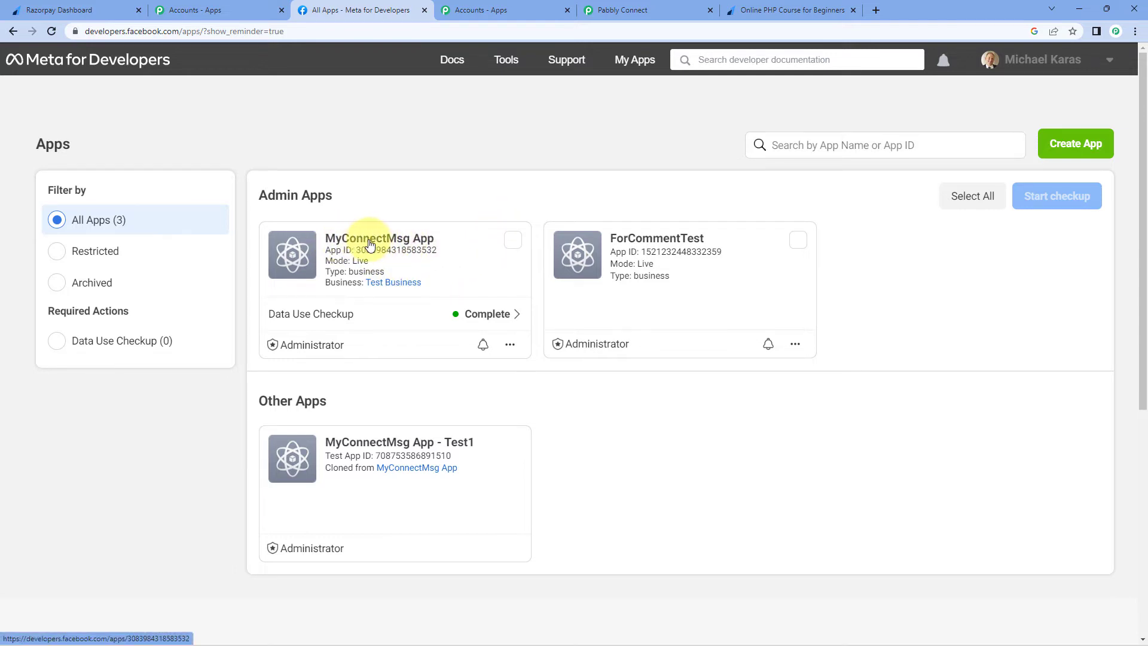
left_click(374, 239)
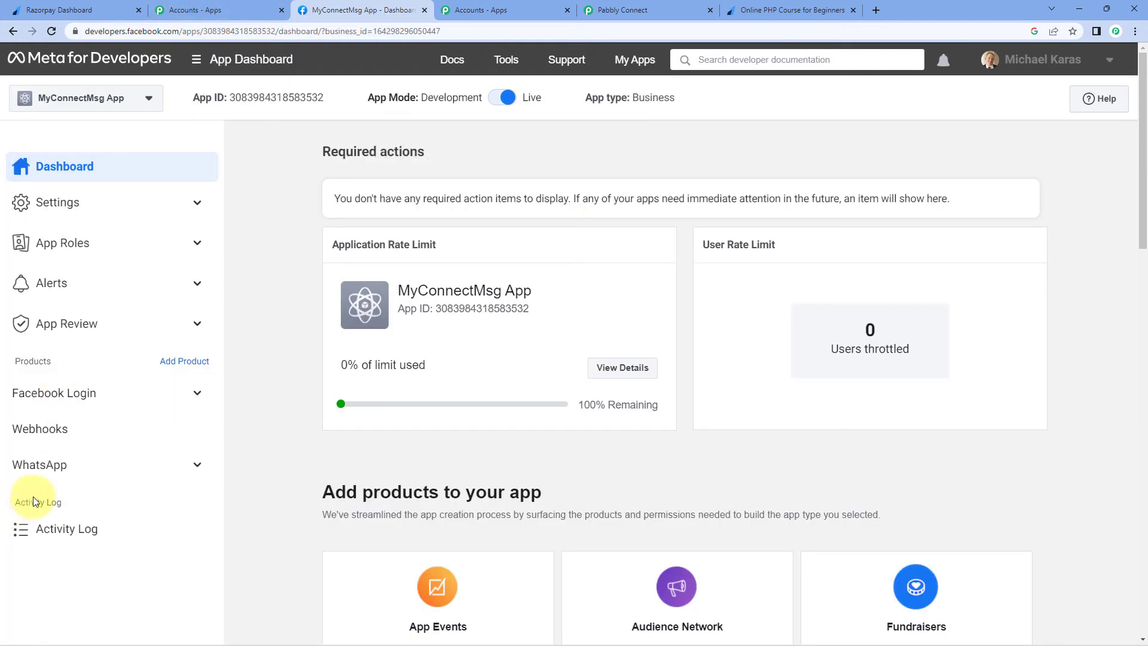
left_click(198, 466)
left_click(65, 525)
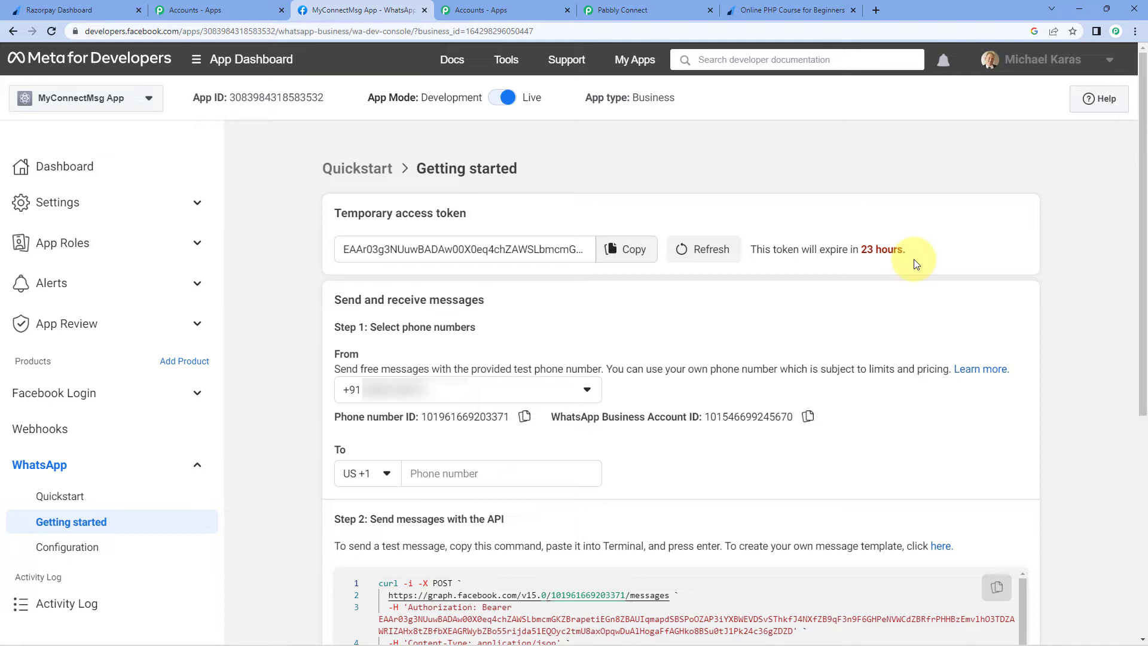
left_click(632, 256)
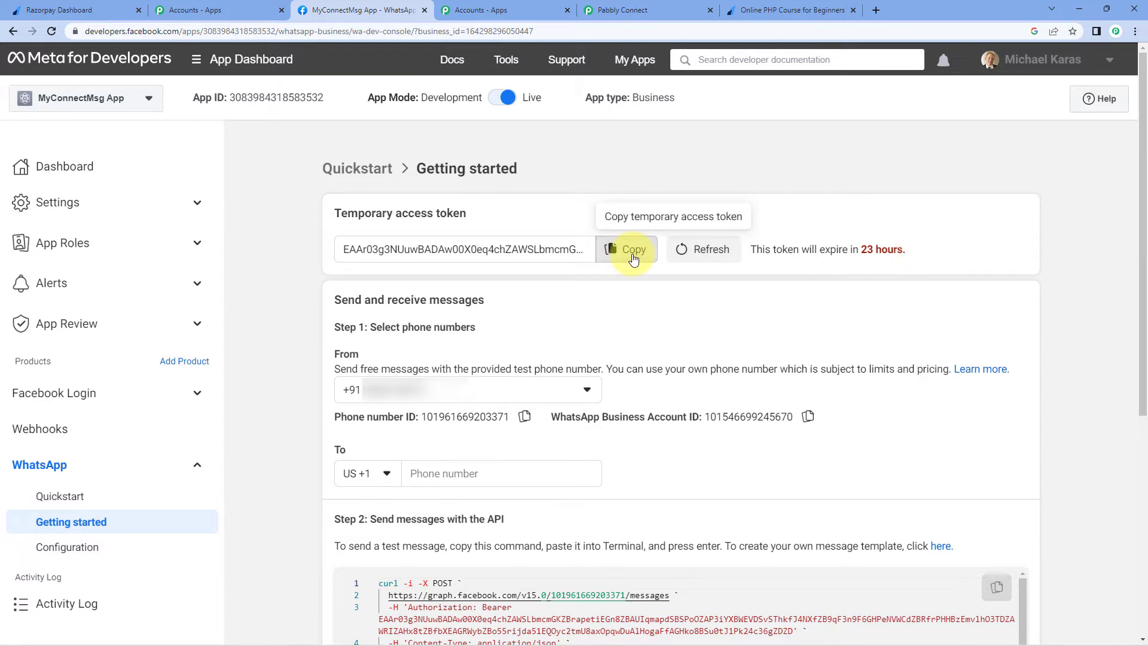
left_click(637, 11)
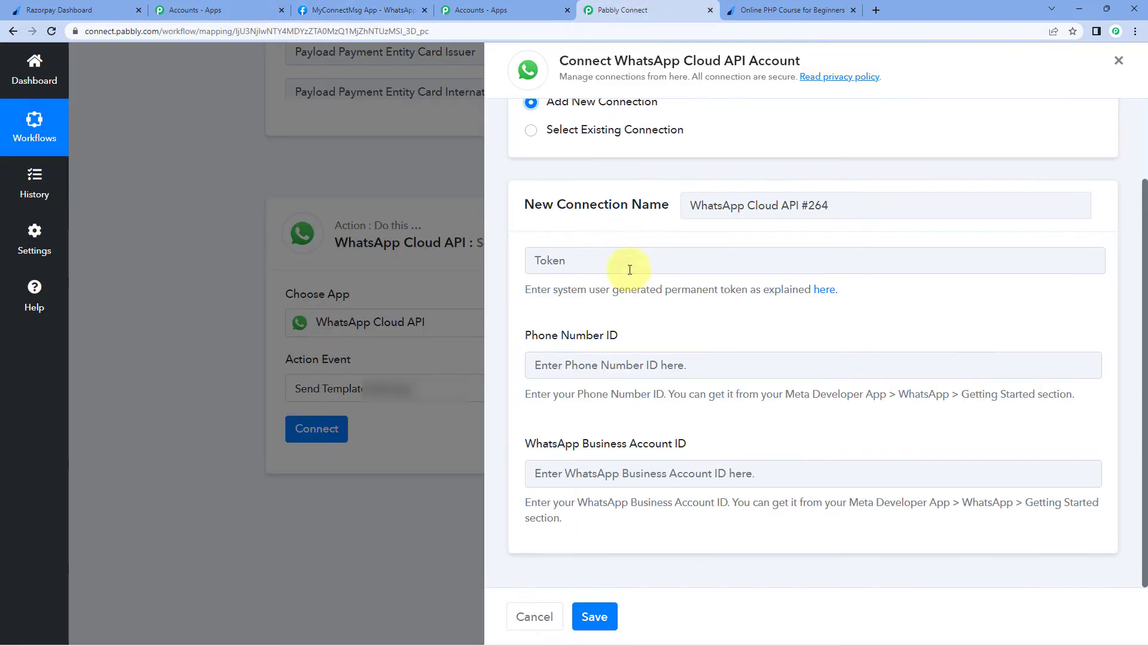
Step: Paste the Meta access token and phone number ID into the WhatsApp Cloud API connection form
left_click(632, 267)
key("ctrl+v")
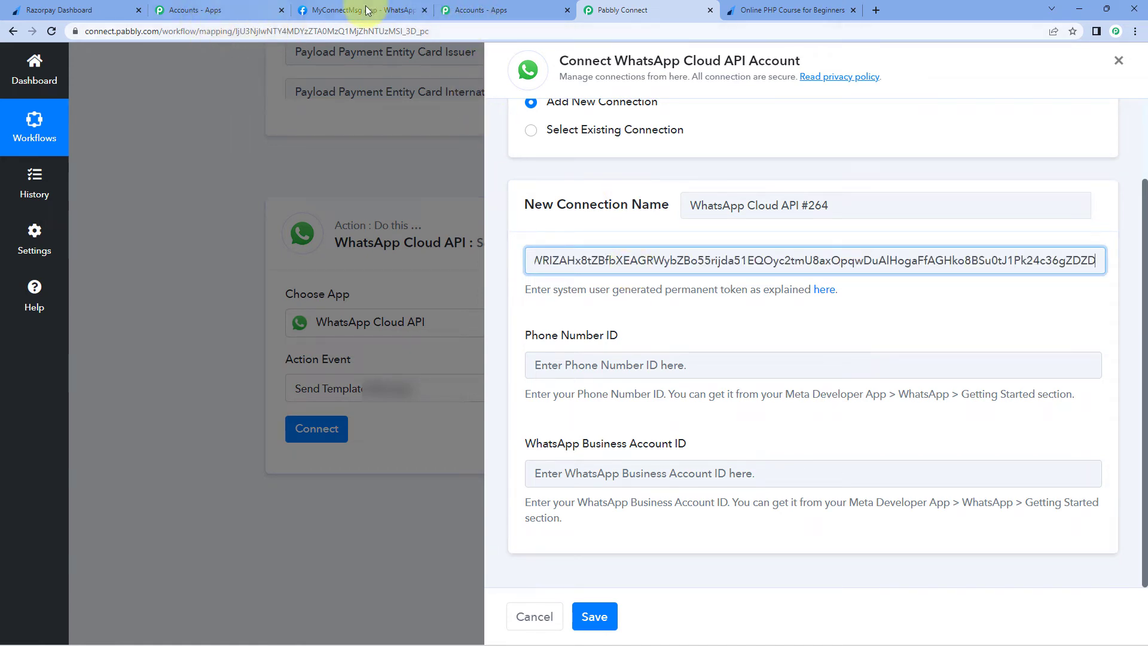
left_click(347, 10)
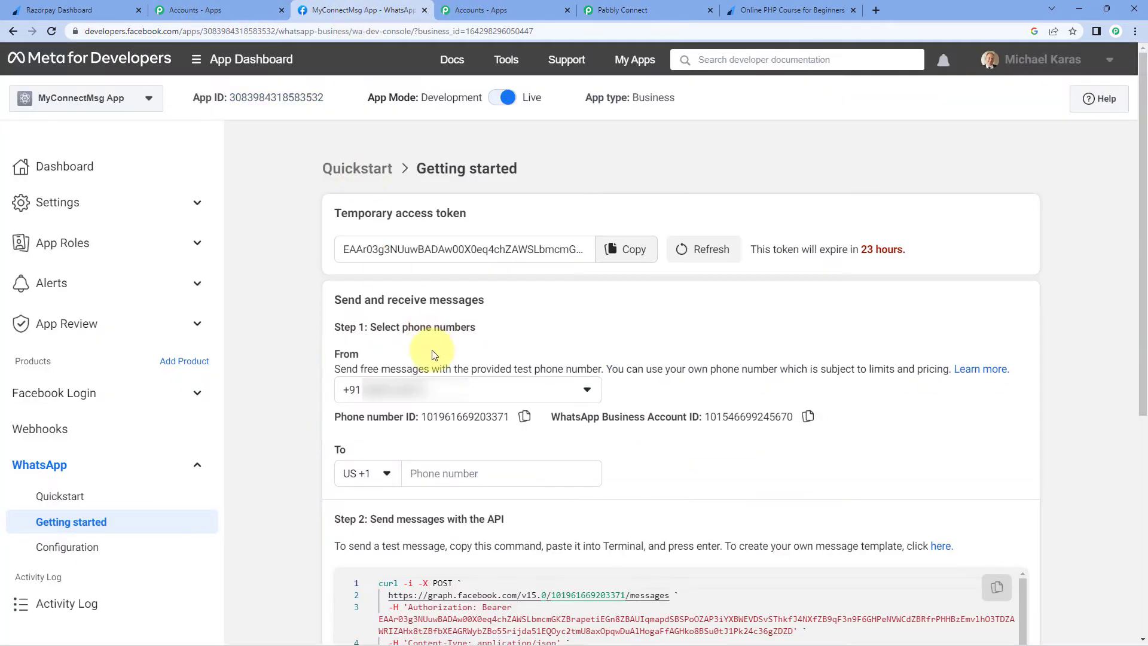
left_click(524, 417)
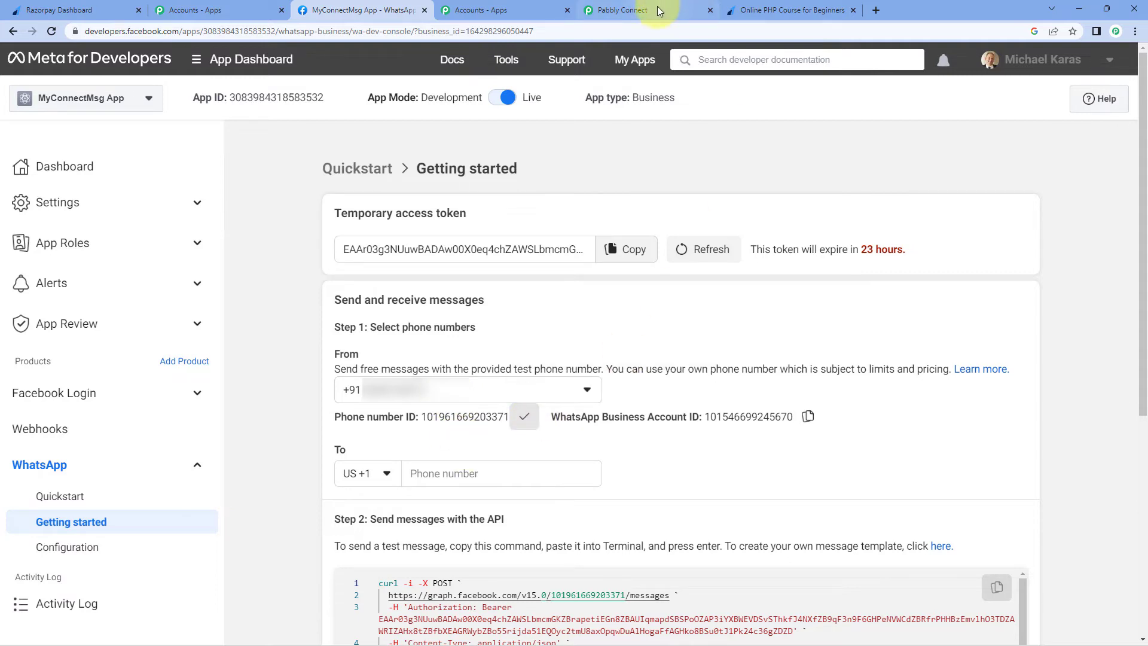
left_click(658, 6)
left_click(575, 371)
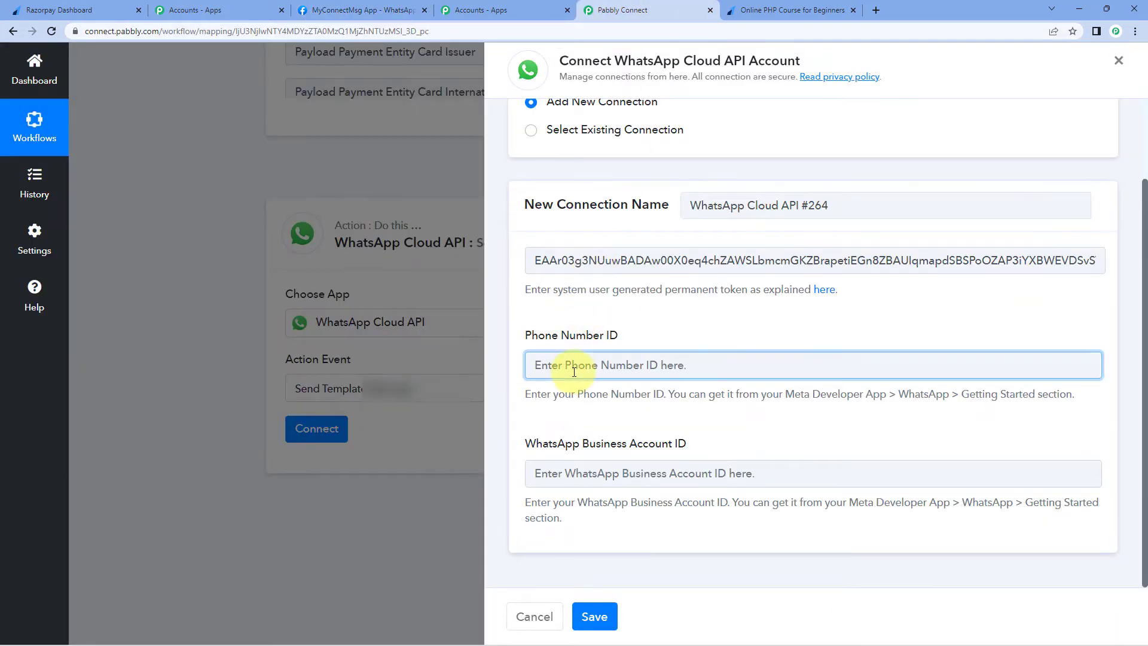
key("ctrl+v")
Step: Paste the WhatsApp Business Account ID and save the connection
left_click(364, 10)
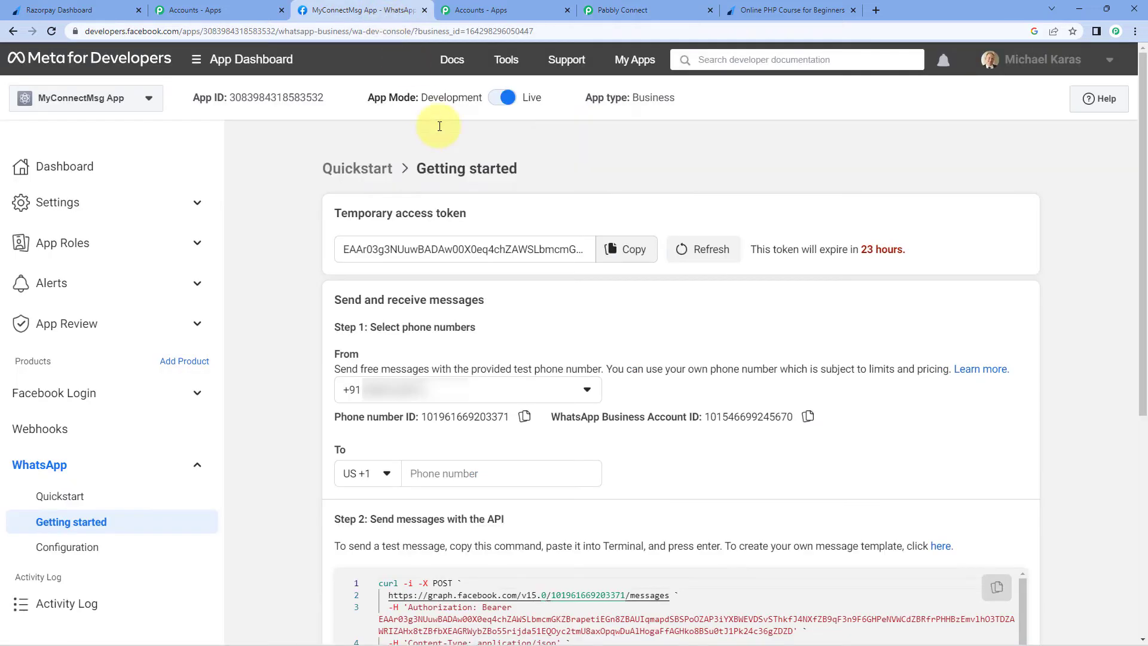
left_click(808, 416)
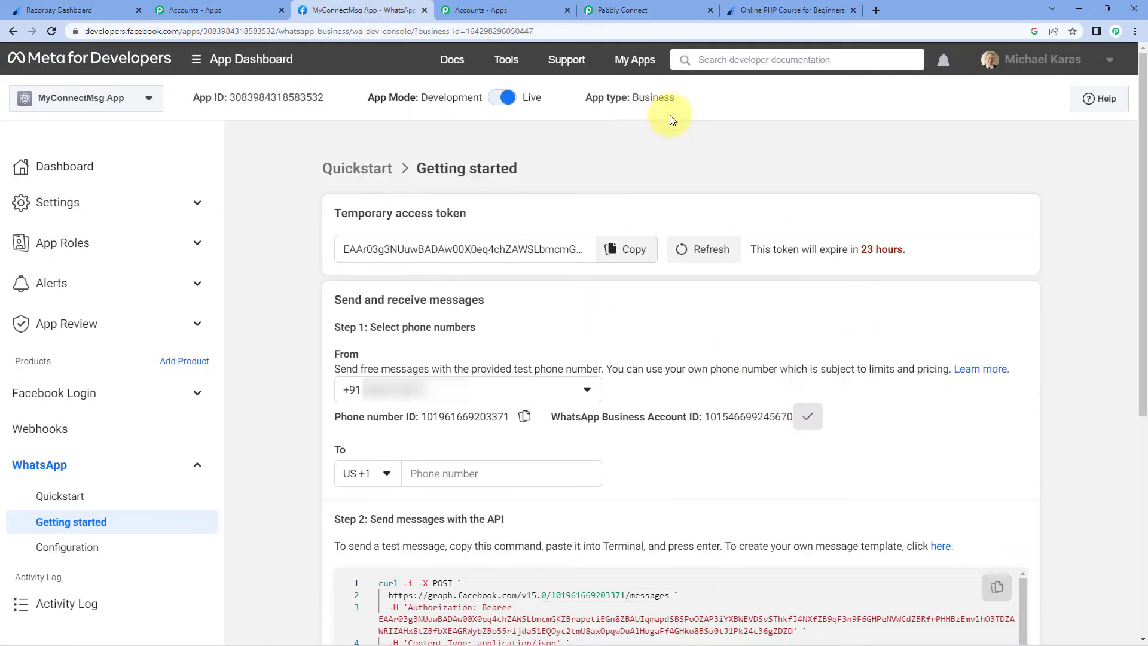
left_click(655, 12)
left_click(588, 471)
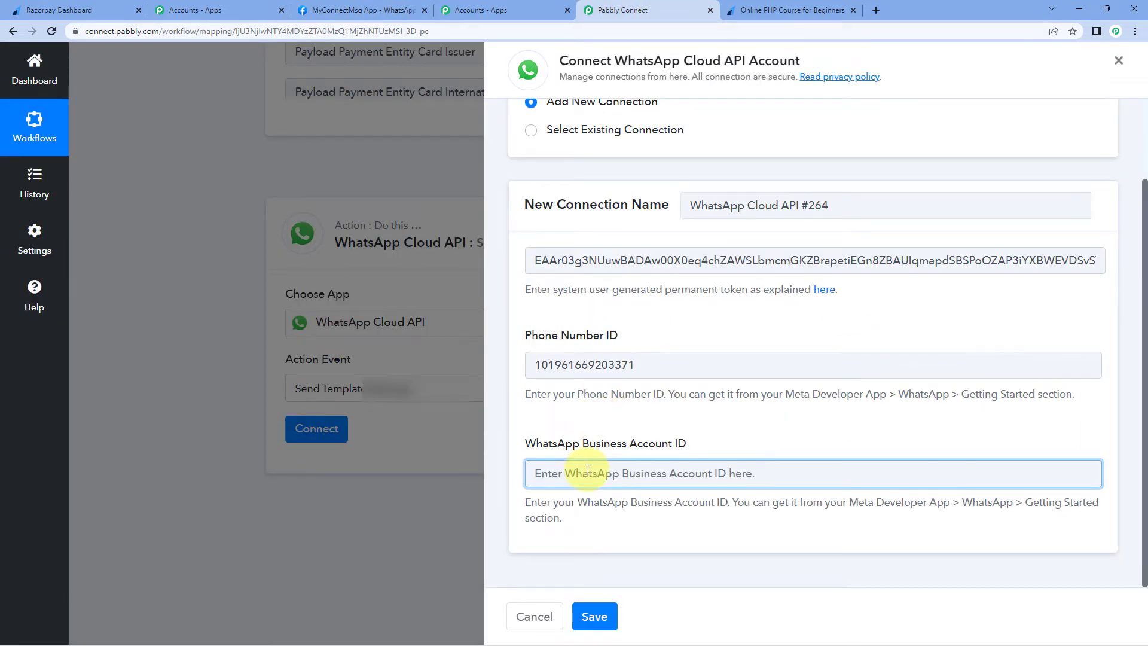
key("ctrl+v")
left_click(594, 617)
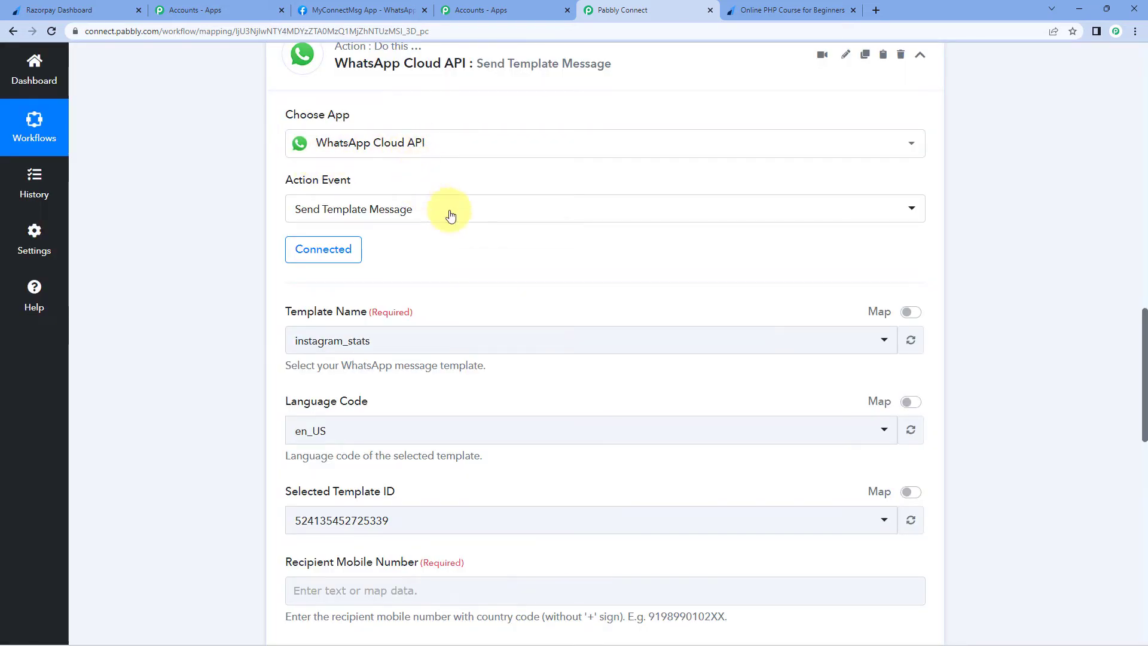
Step: Check the Template Name field (instagram_stats, en_US), then go back to Meta's Getting started page
scroll(492, 287, "down", 2)
scroll(492, 287, "down", 1)
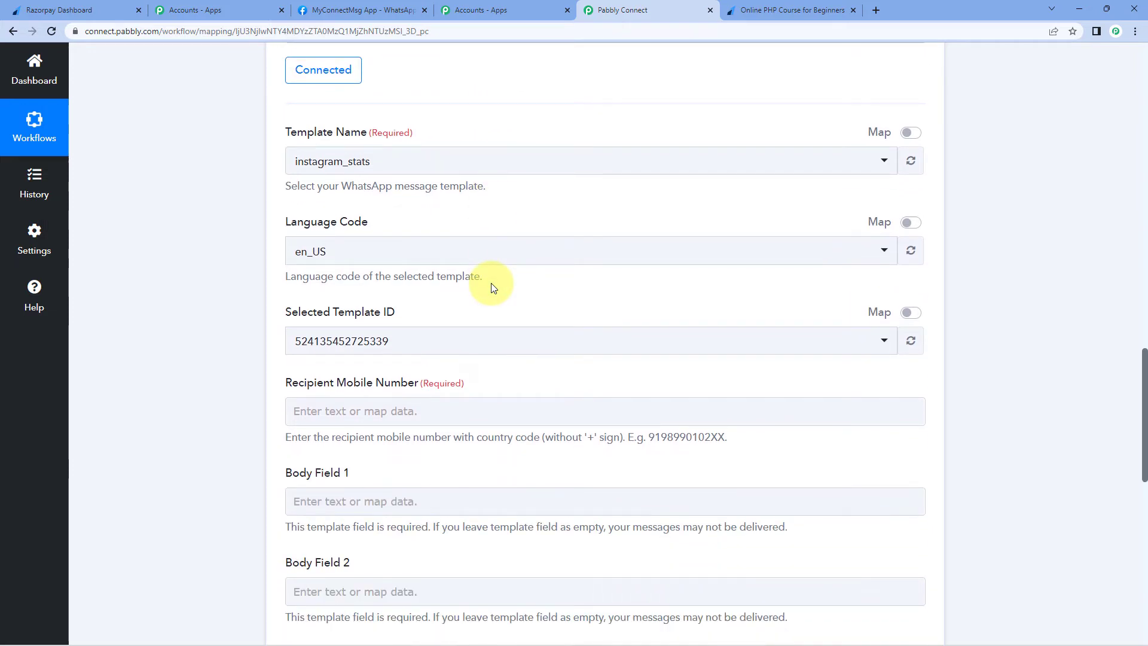
left_click_drag(285, 133, 368, 138)
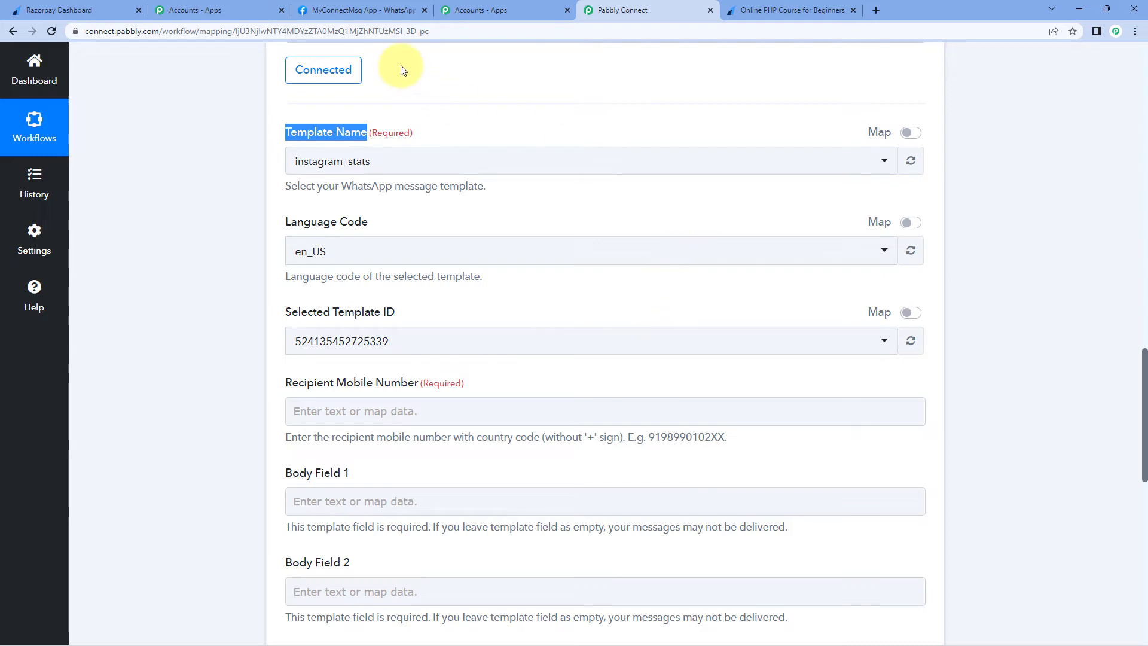
left_click(361, 15)
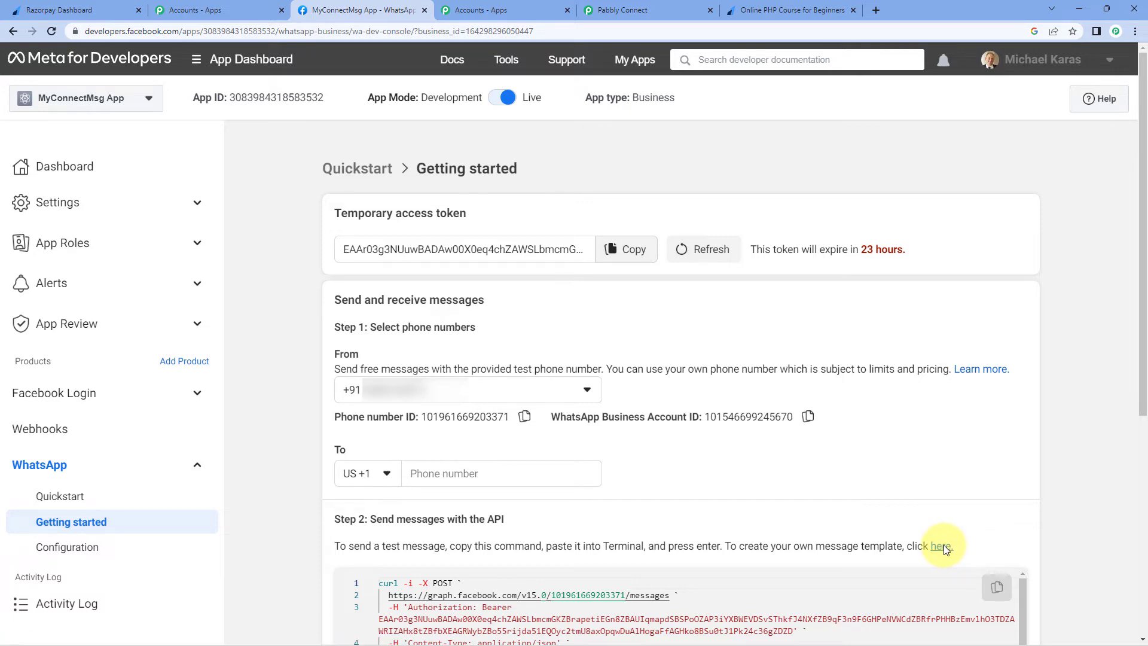
Step: Search the WhatsApp message templates for 'fail' and open payment_fail_user
left_click(941, 547)
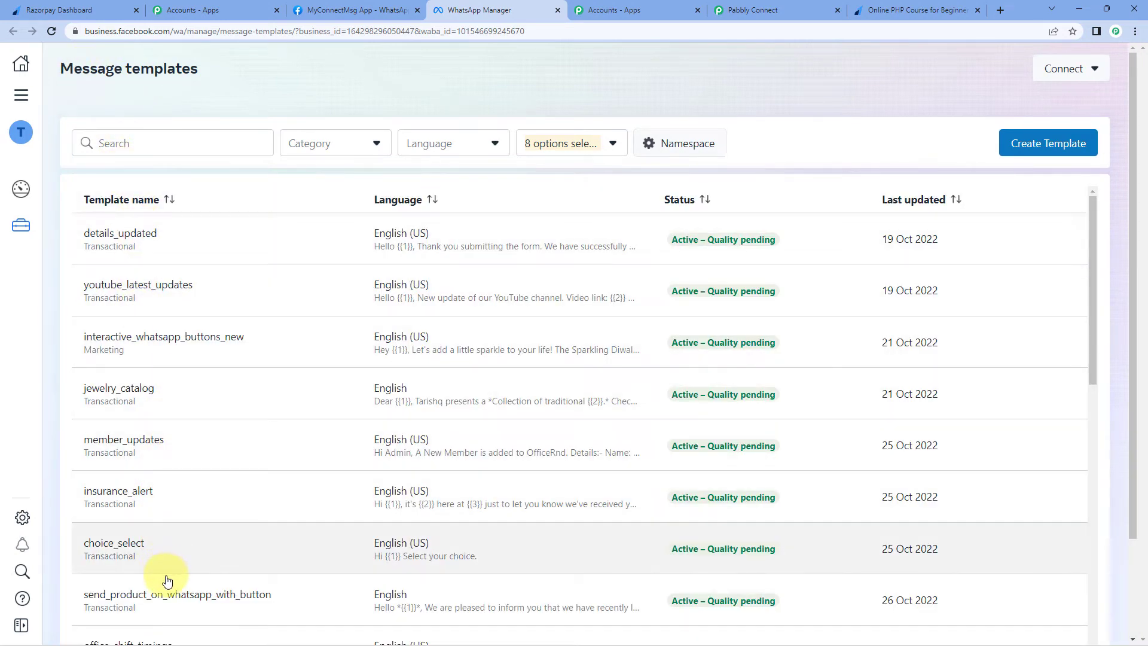
left_click(146, 141)
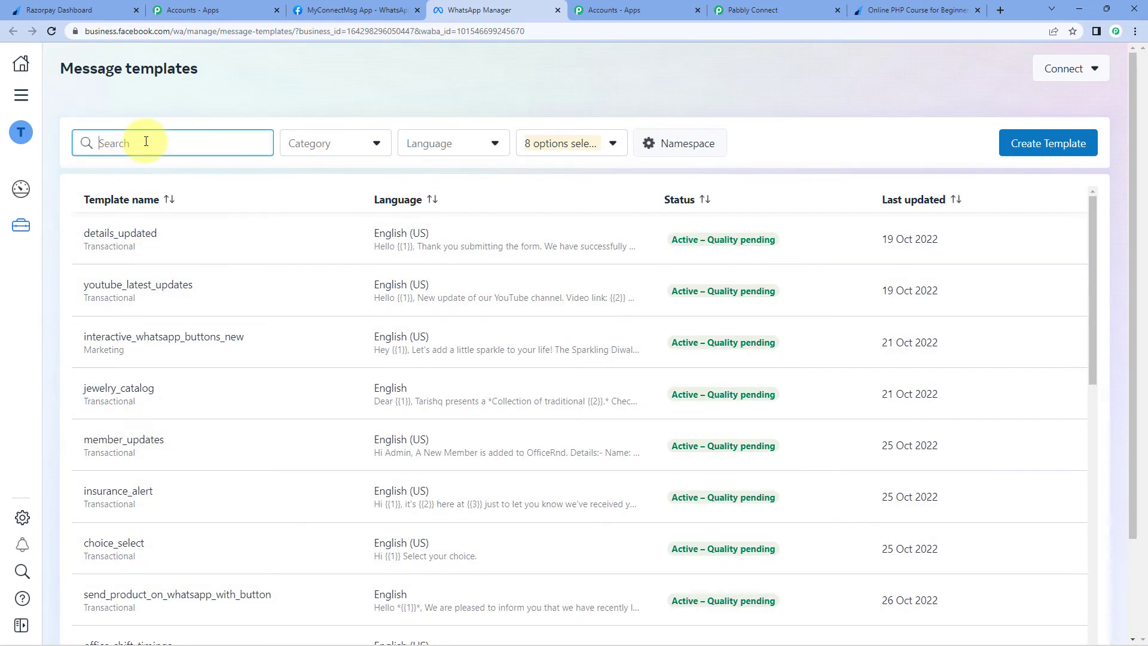
type("fail")
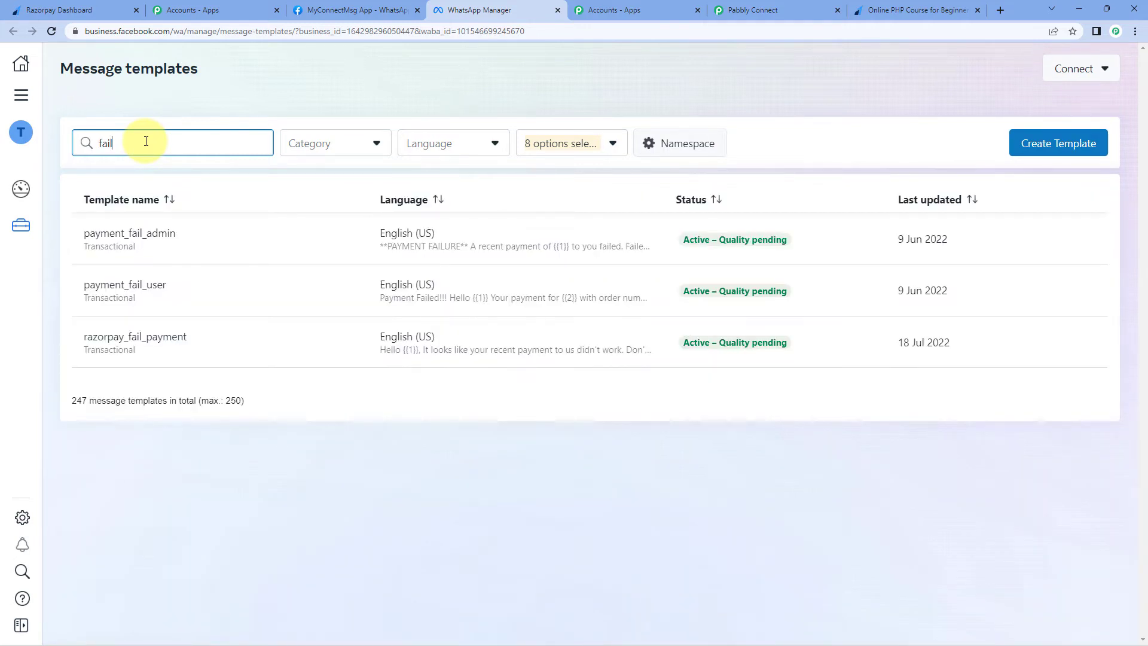
left_click(111, 293)
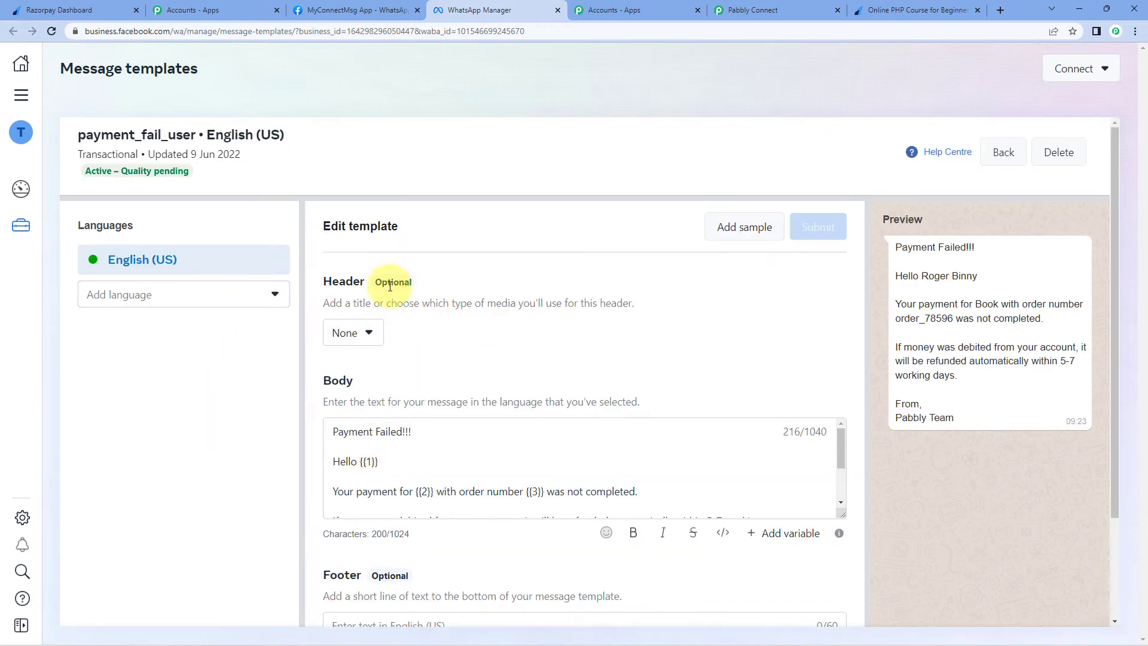
Step: Set the template header to Media and enlarge the Body box to read its four-variable text
left_click(369, 338)
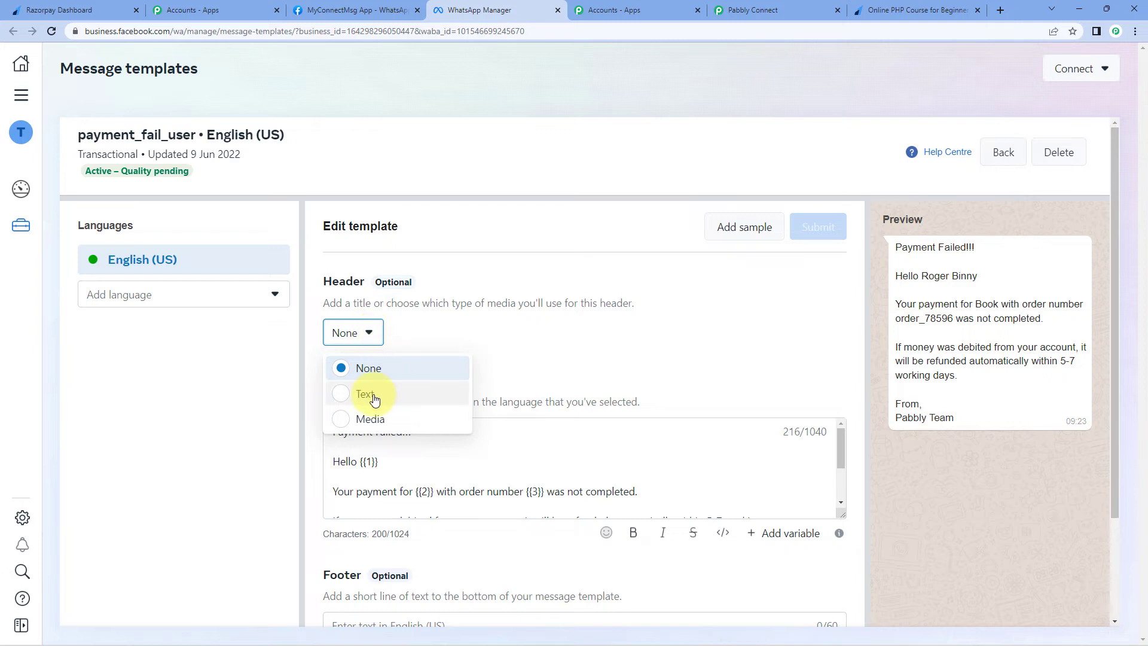
left_click(346, 425)
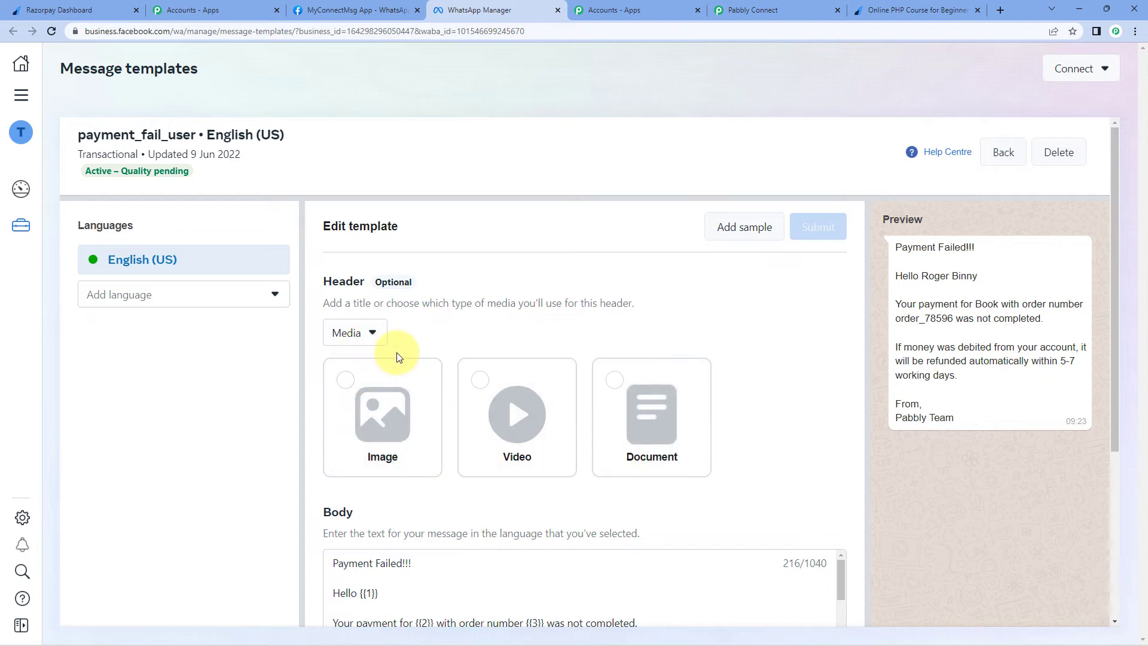
scroll(758, 348, "down", 4)
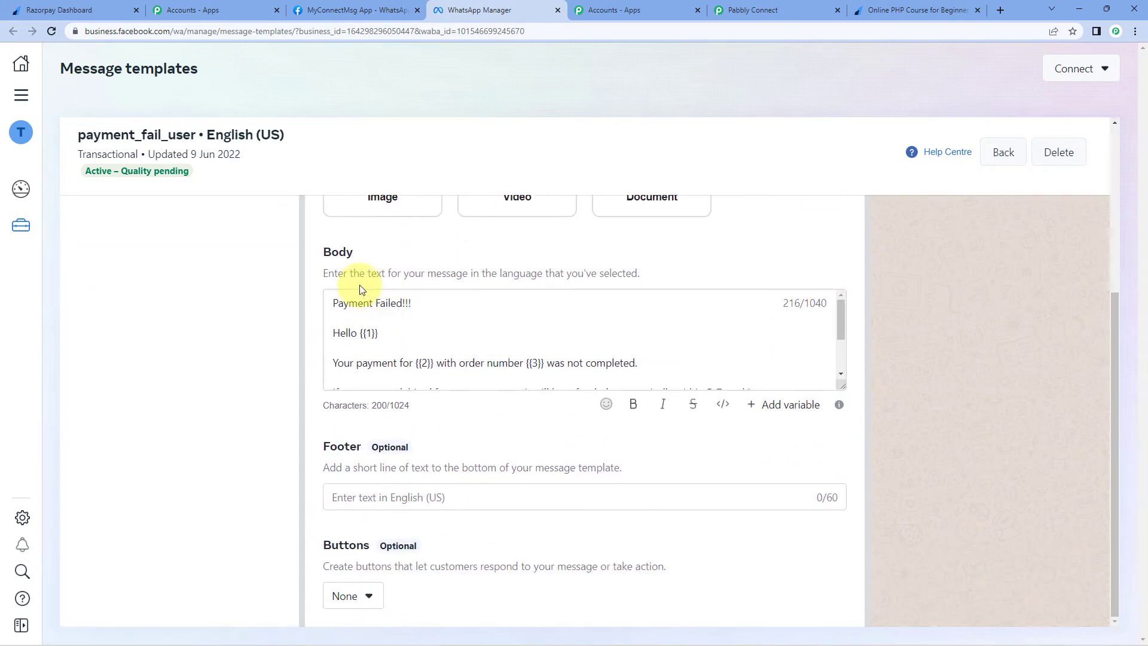
left_click_drag(842, 386, 840, 540)
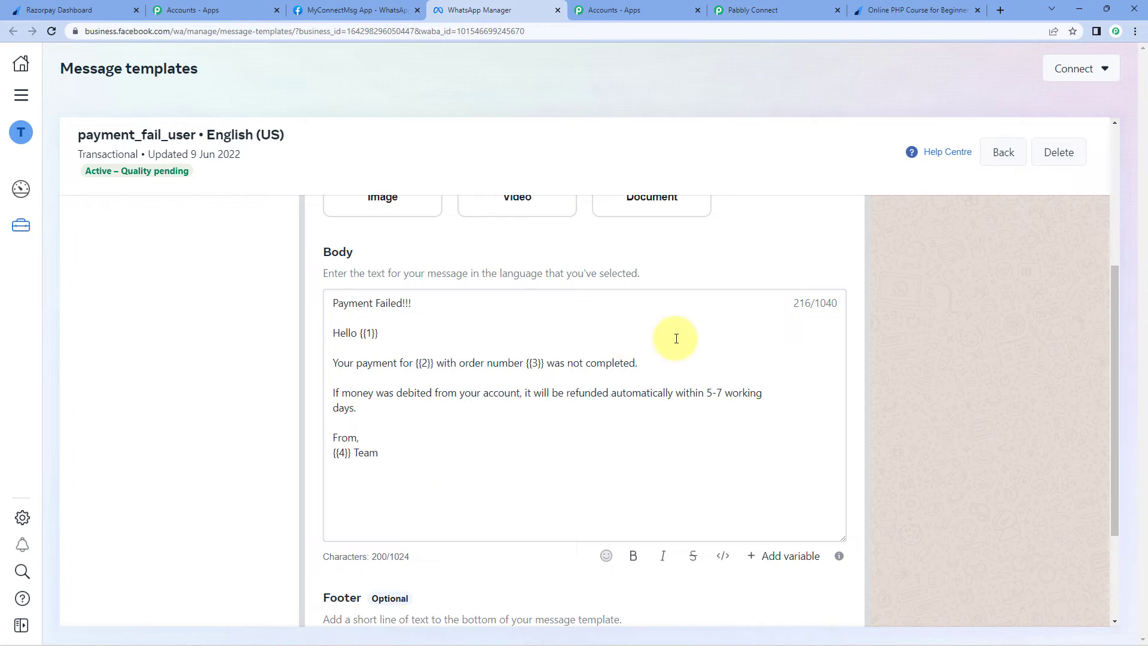
scroll(978, 418, "up", 4)
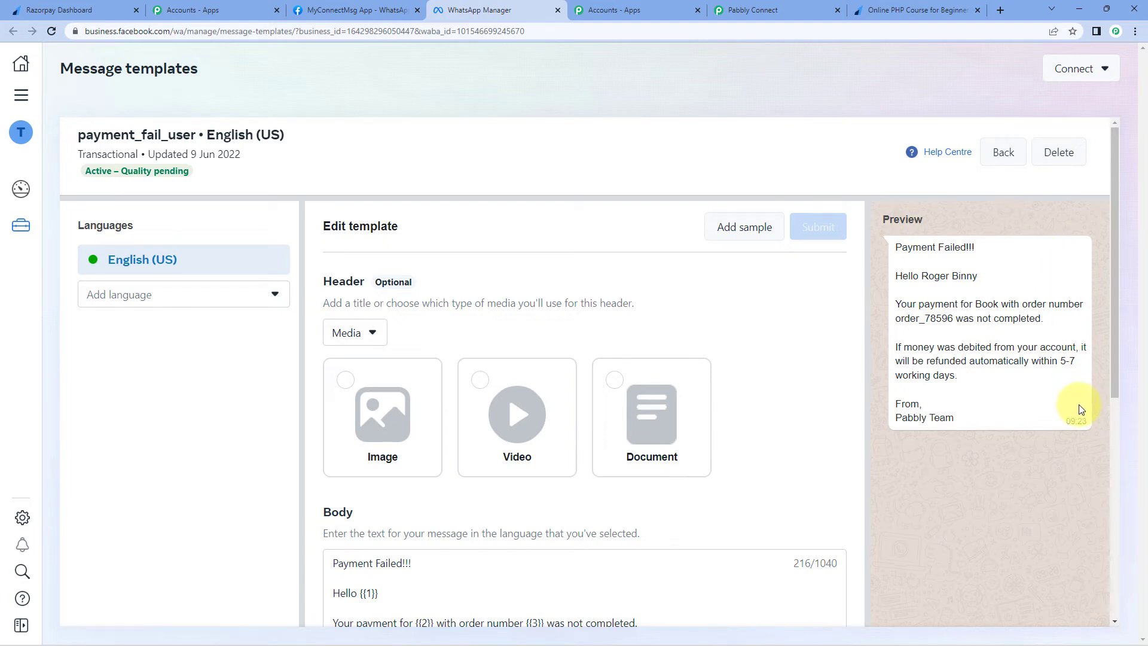
Step: Search 'payment' and pick payment_fail_user as the template, bringing up Recipient Mobile Number
left_click(757, 13)
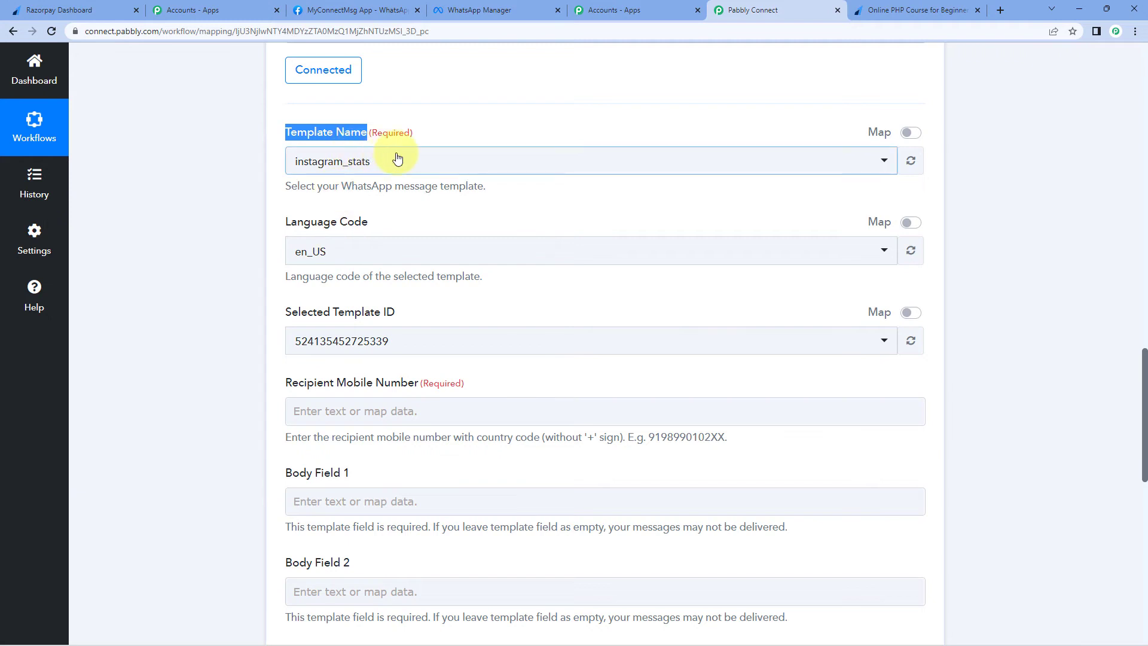
left_click(397, 161)
type("paym")
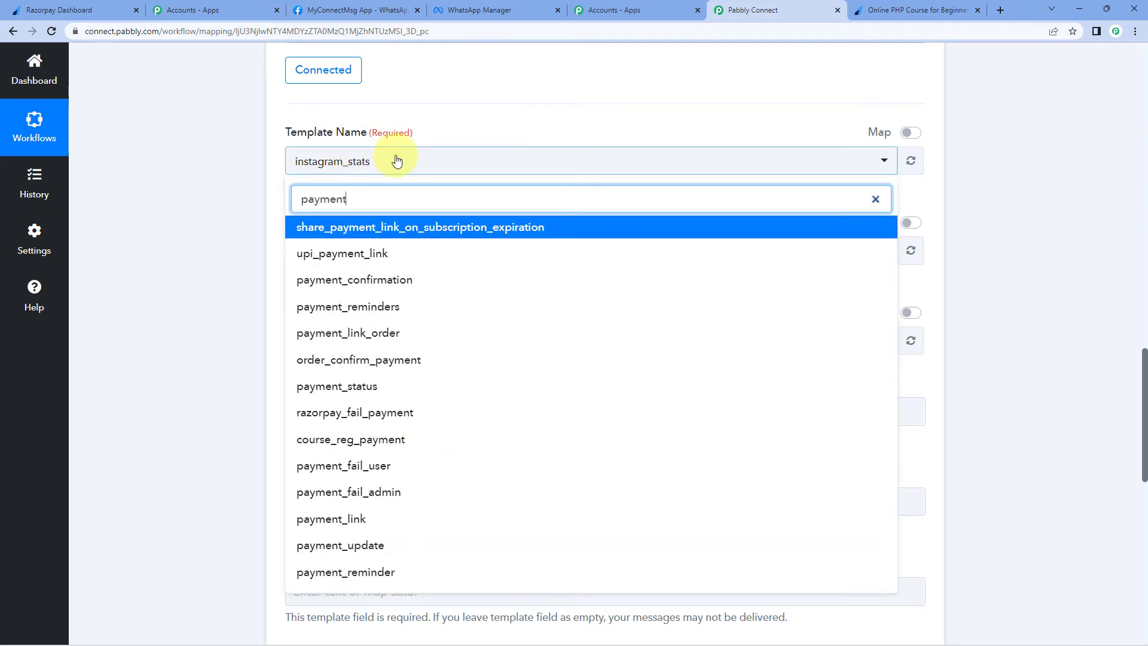
type("ent")
left_click(346, 466)
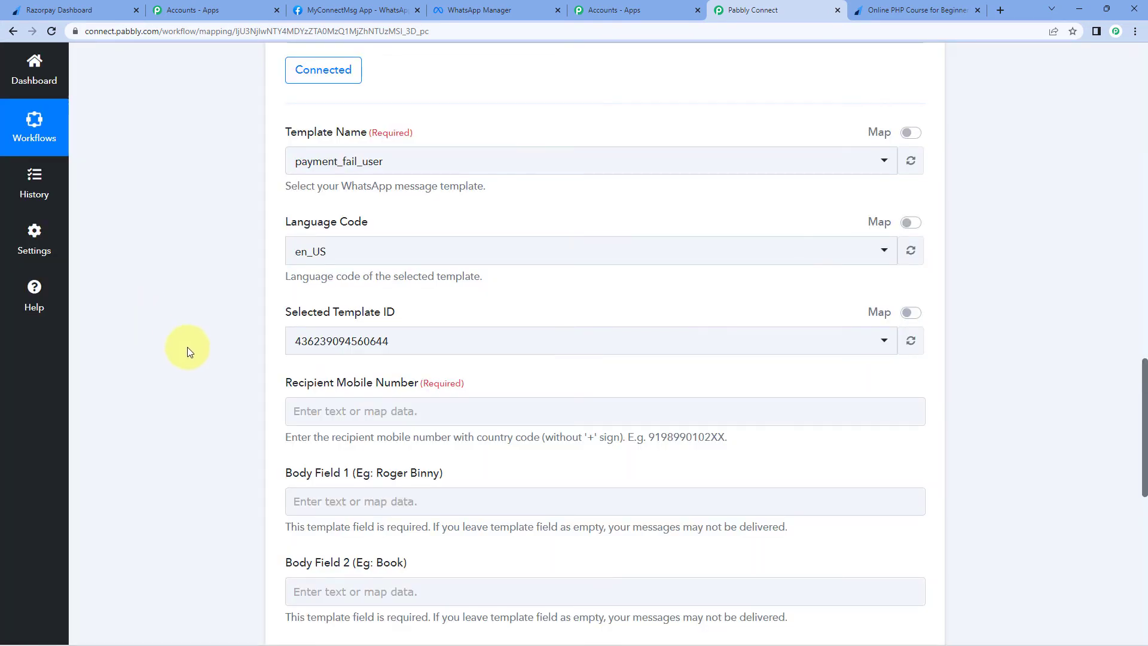
scroll(188, 346, "down", 2)
scroll(188, 347, "down", 2)
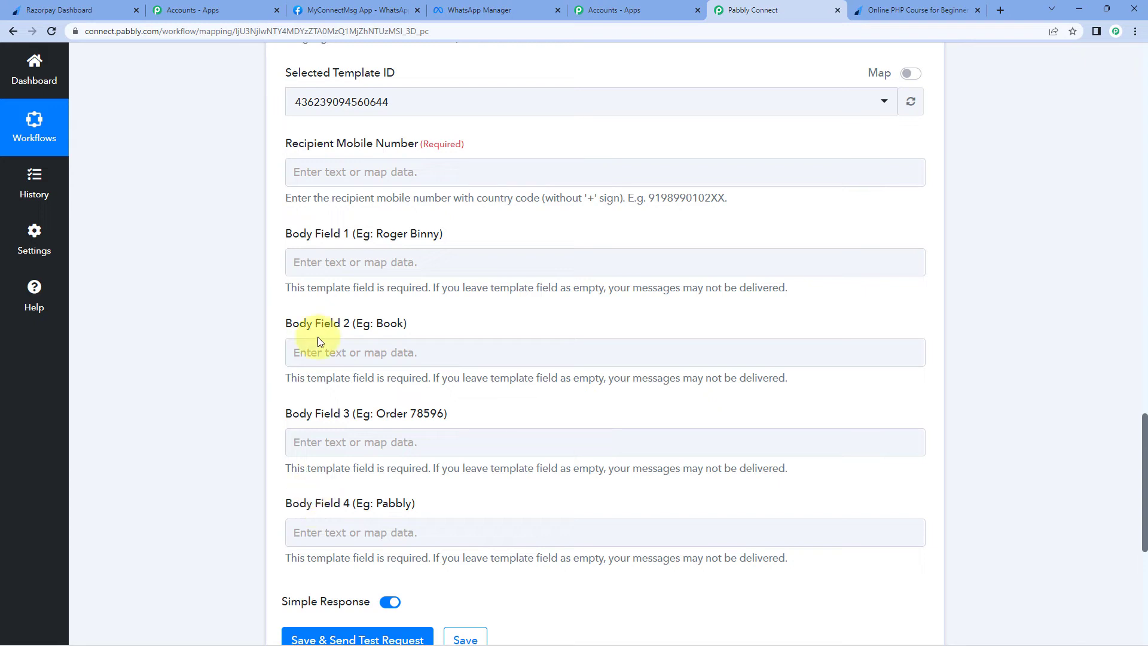
left_click(353, 173)
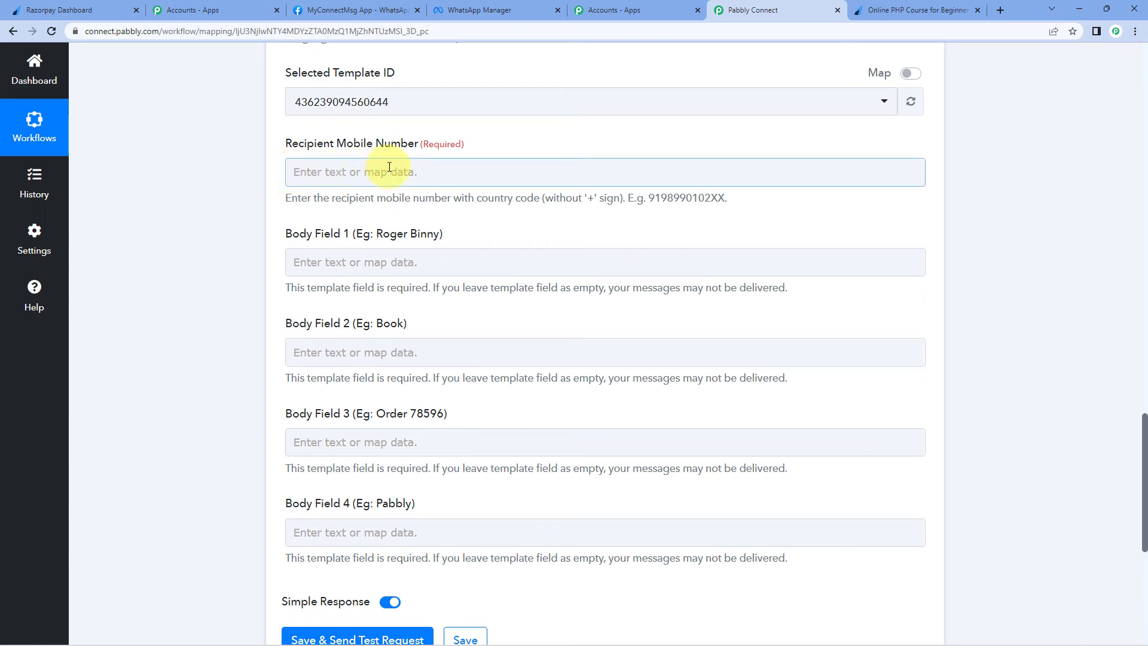
Step: Map the Razorpay customer's WhatsApp number into Recipient Mobile Number, prefixed with 91
left_click(317, 172)
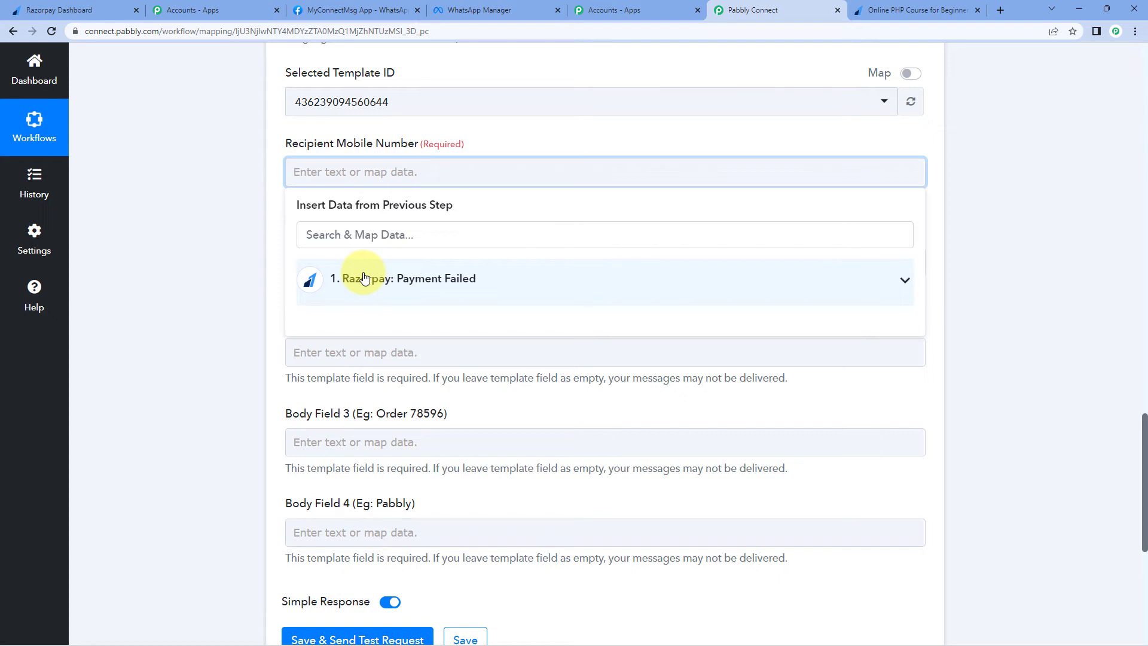
left_click(499, 279)
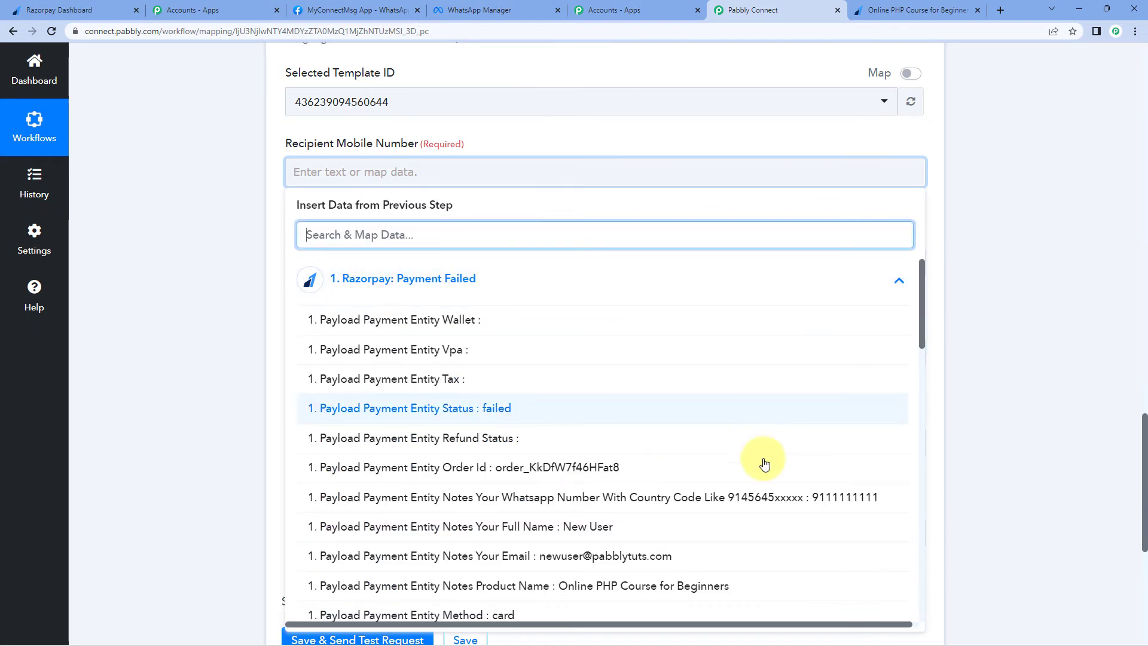
left_click(837, 498)
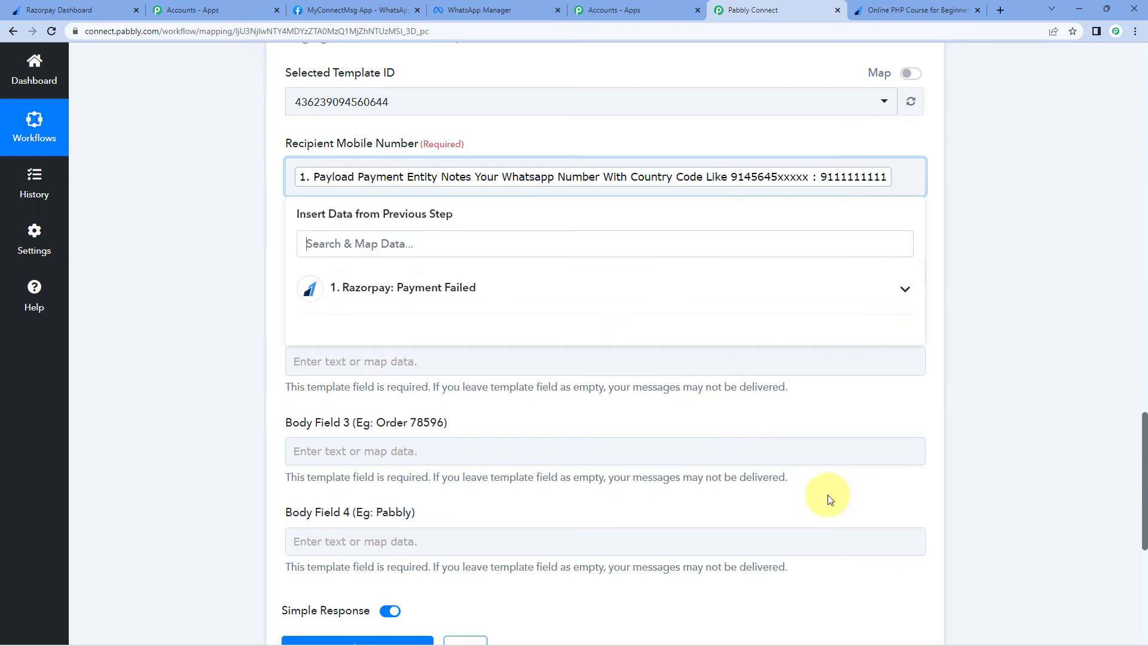
left_click(234, 226)
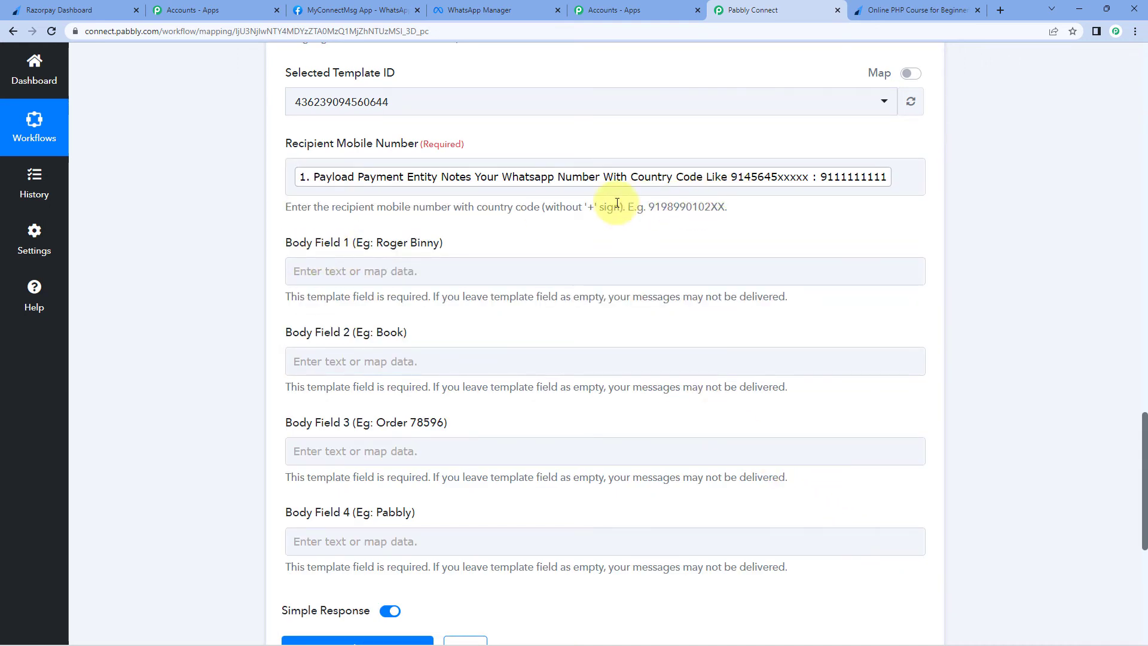
left_click(295, 179)
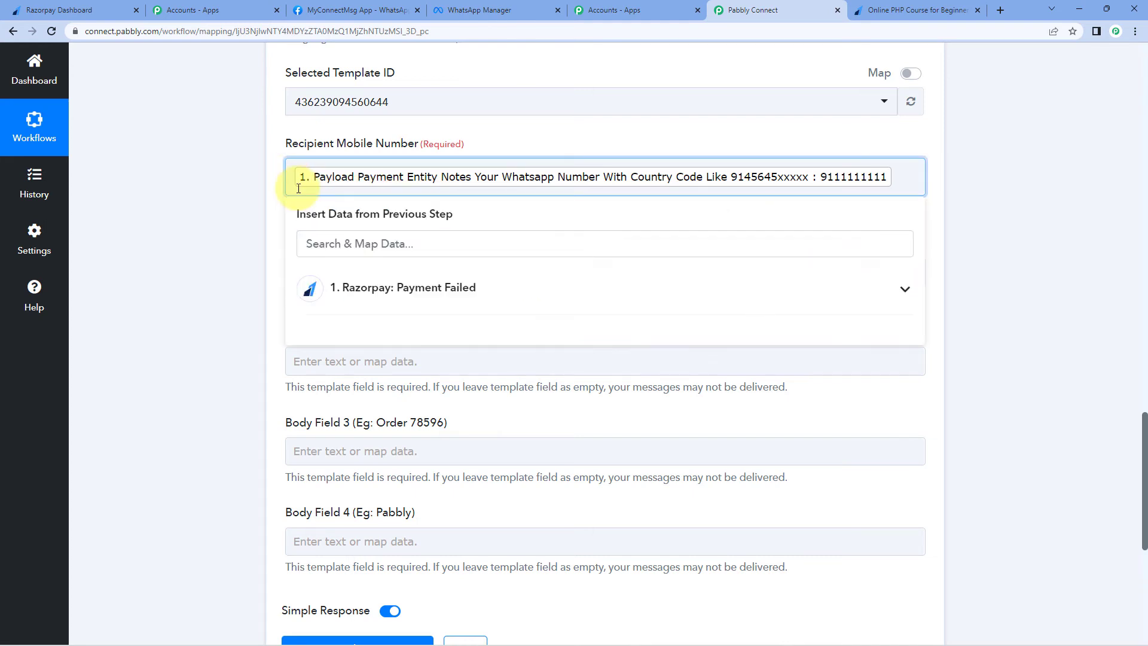
type("91")
left_click(267, 193)
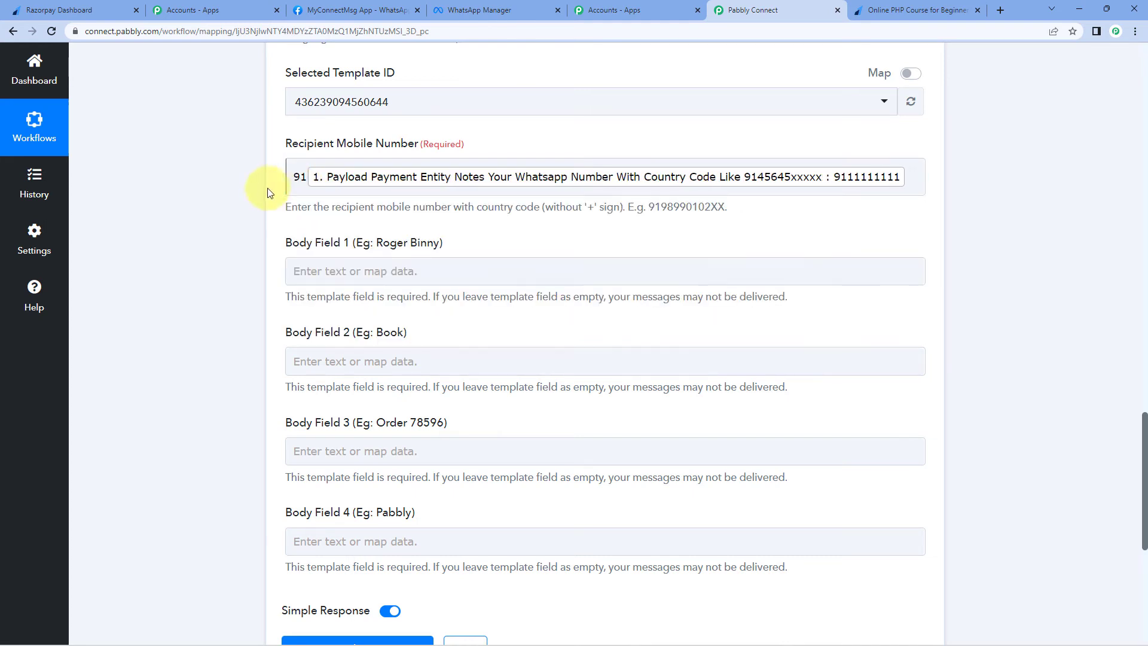
Step: Map Full Name, Product Name and Order Id into Body Fields 1, 2 and 3
scroll(264, 193, "down", 1)
left_click(358, 211)
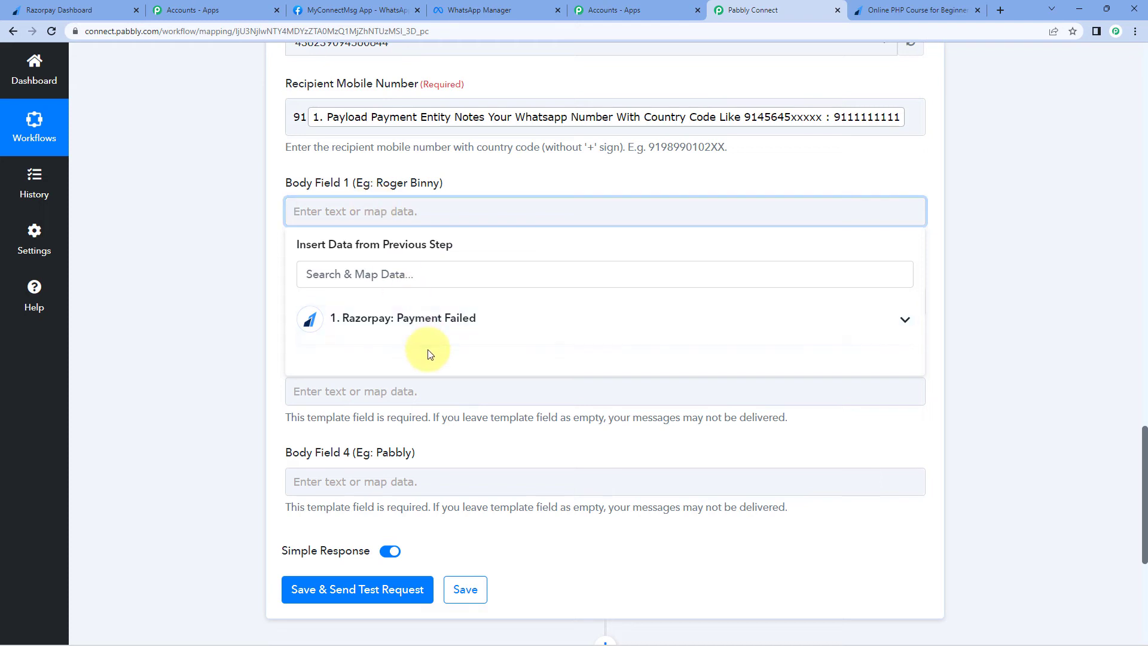
left_click(633, 567)
left_click(171, 376)
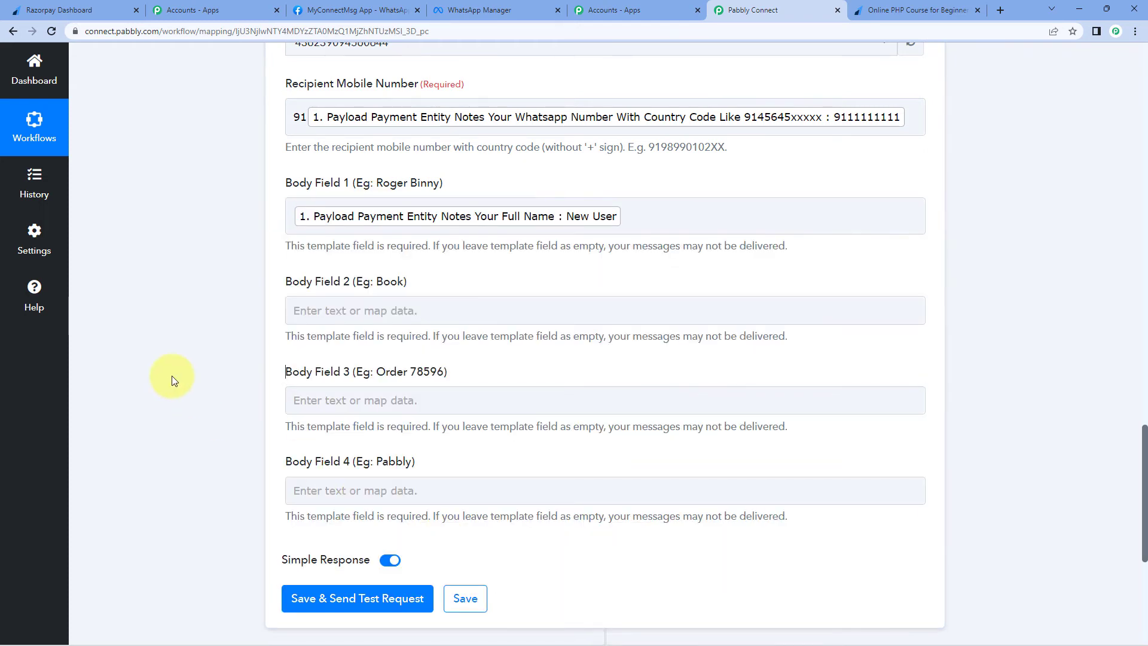
scroll(172, 376, "down", 2)
left_click(389, 191)
left_click(466, 297)
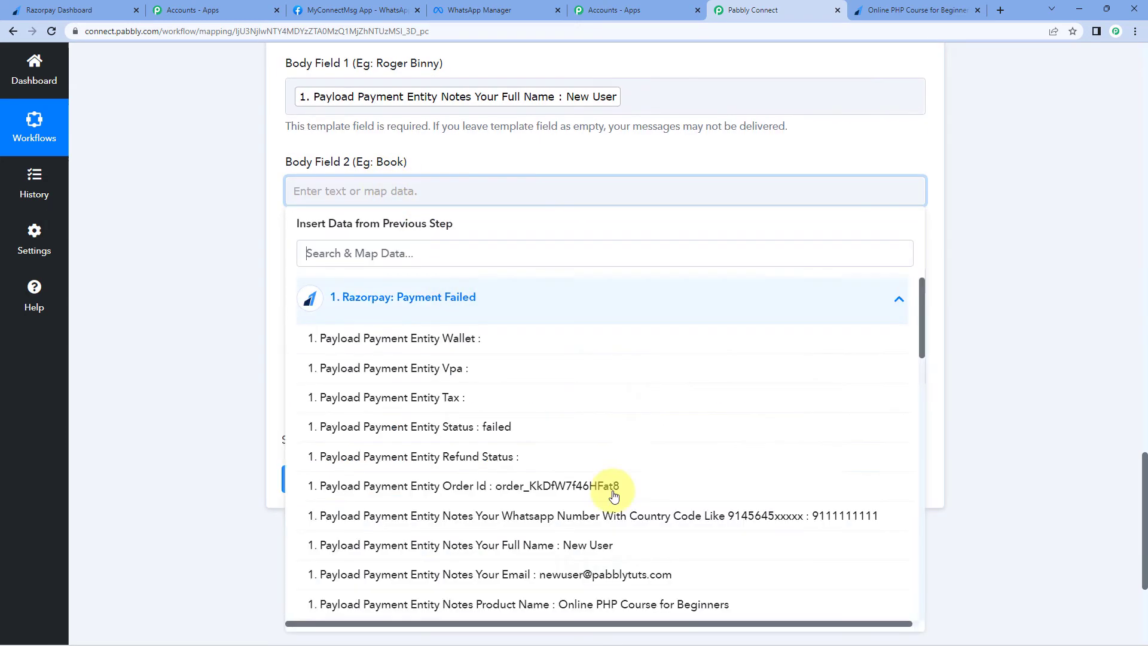
scroll(614, 497, "down", 3)
left_click(623, 486)
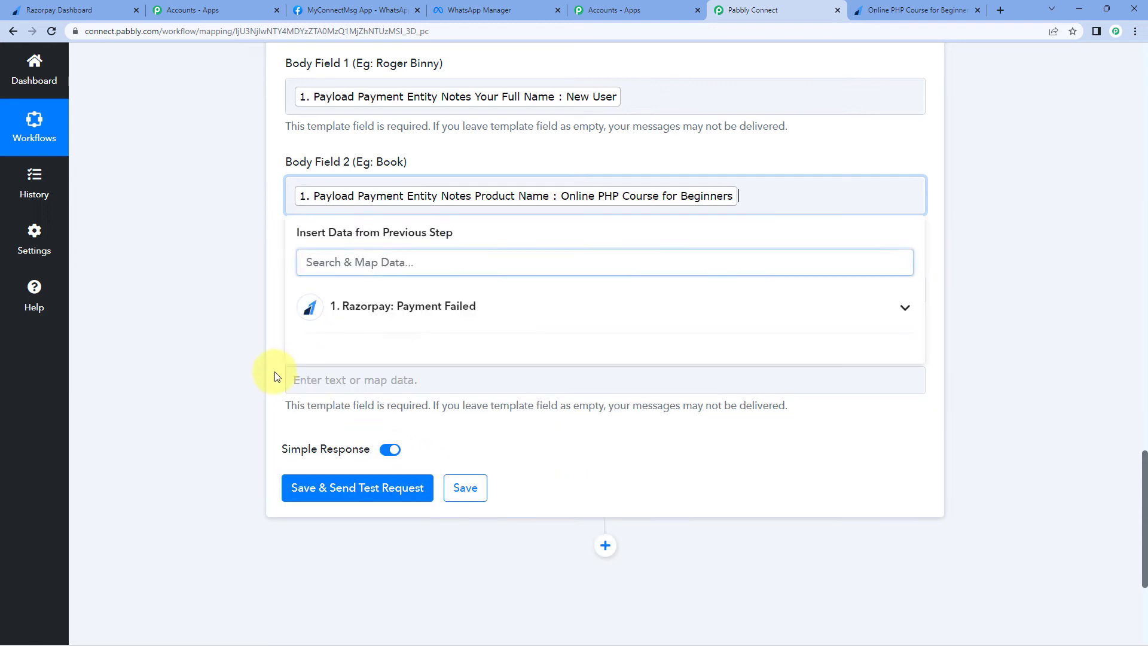
left_click(234, 322)
left_click(361, 290)
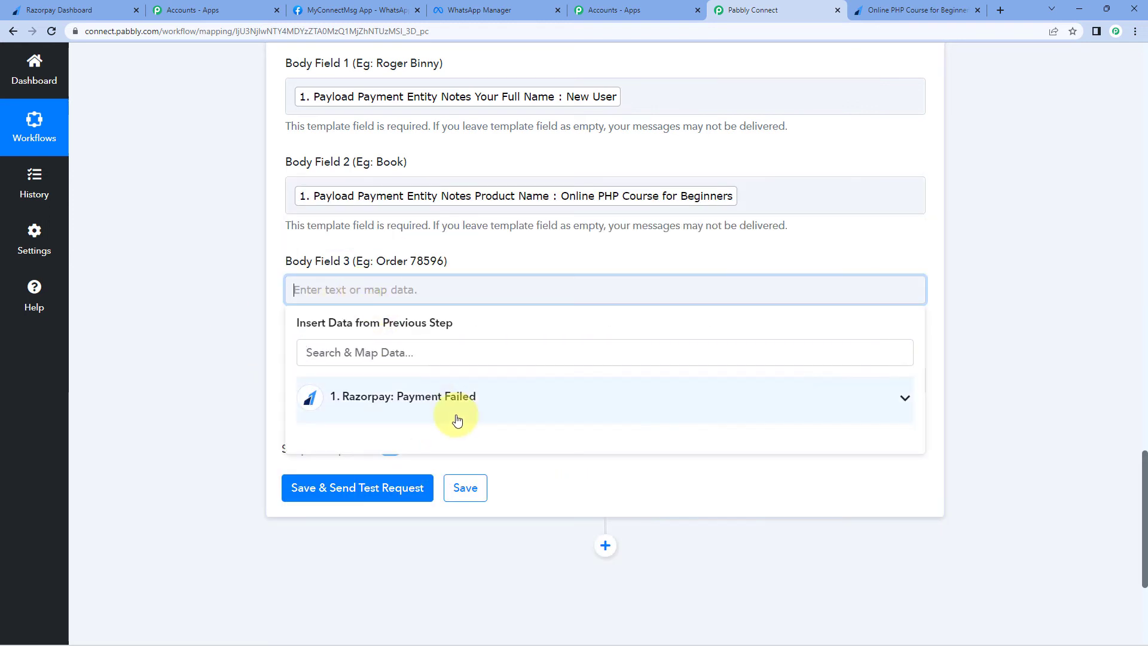
left_click(460, 407)
type("id")
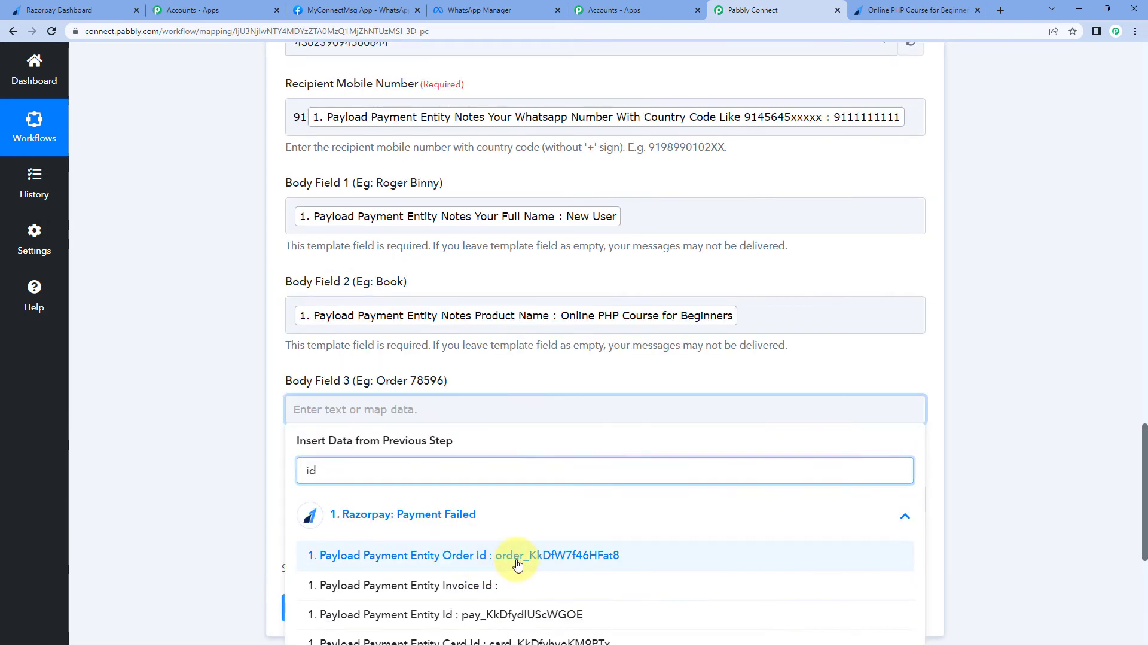
left_click(517, 562)
left_click(184, 443)
Step: Enter Pabbly in Body Field 4, then save and send a test request
scroll(184, 444, "down", 1)
scroll(183, 441, "down", 1)
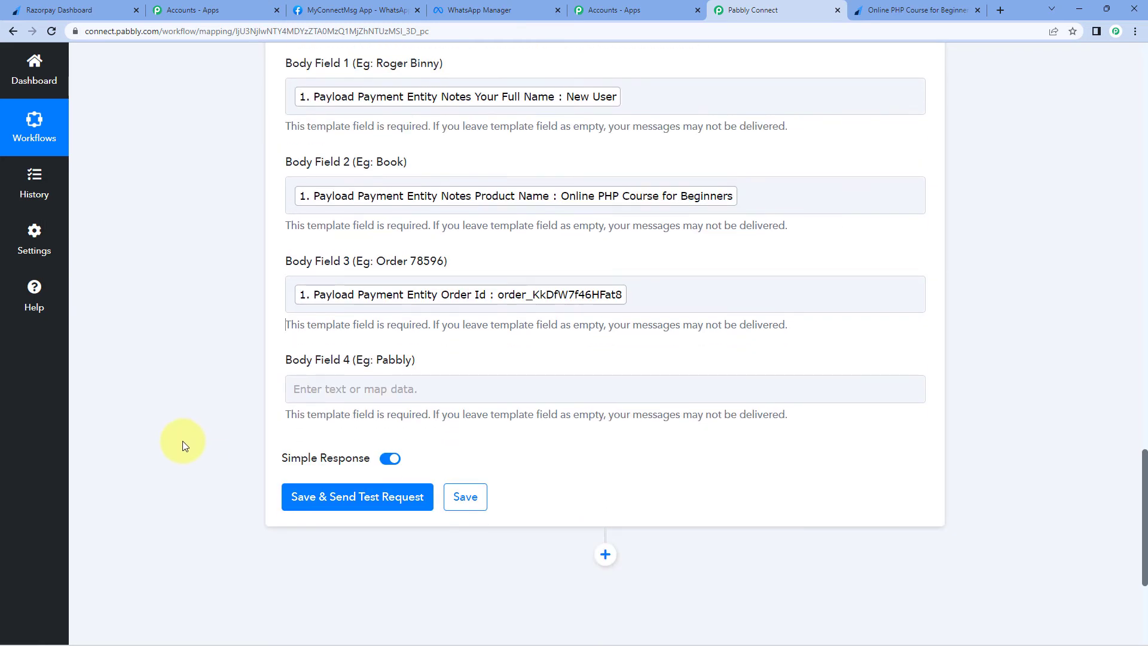
left_click(344, 387)
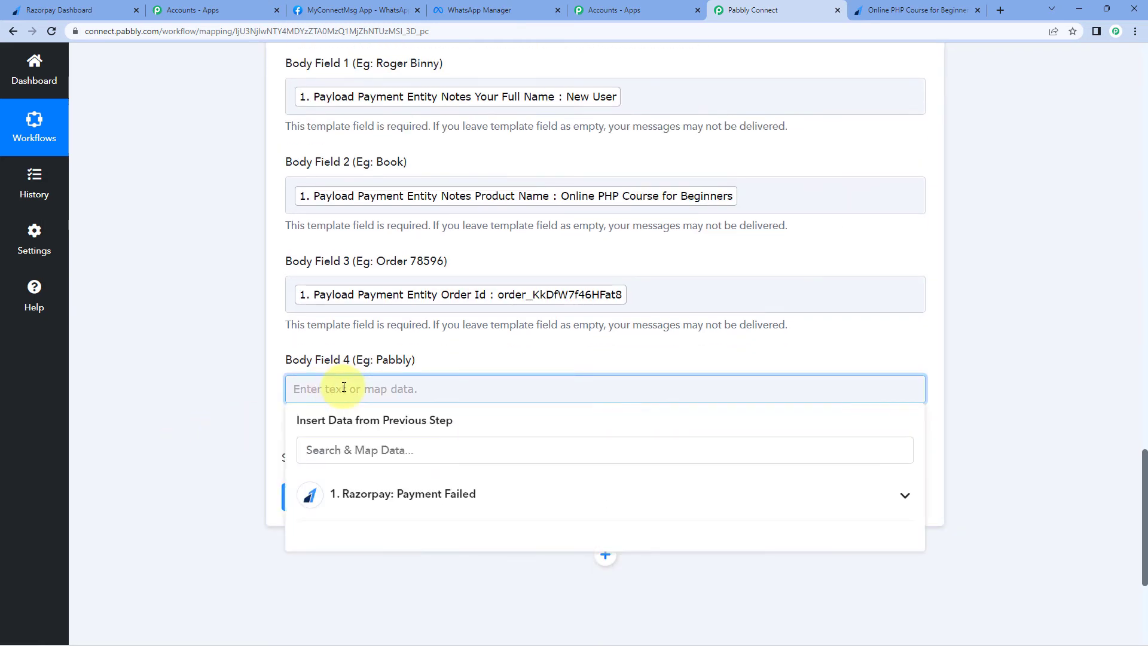
type("Pabbl")
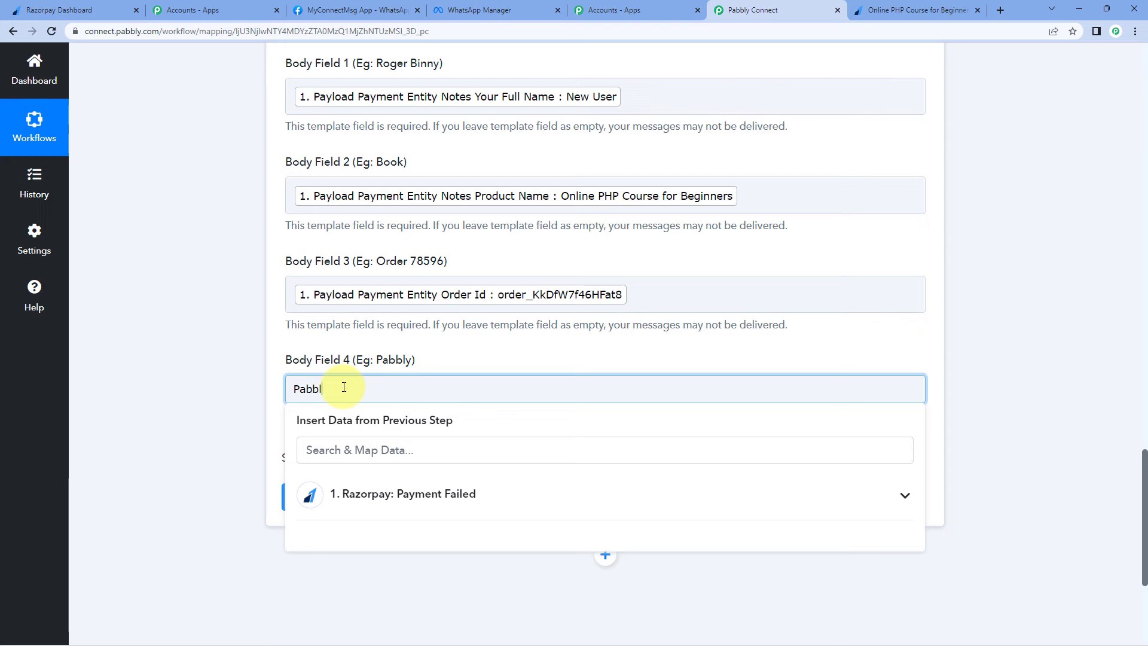
type("y")
left_click(210, 382)
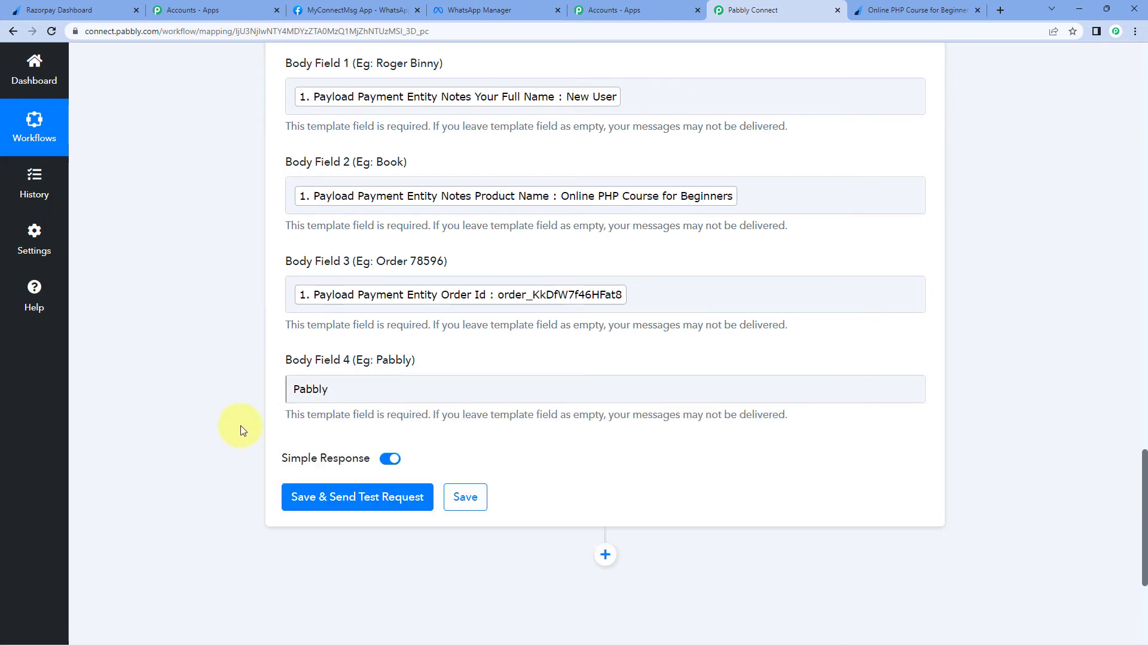
left_click(350, 504)
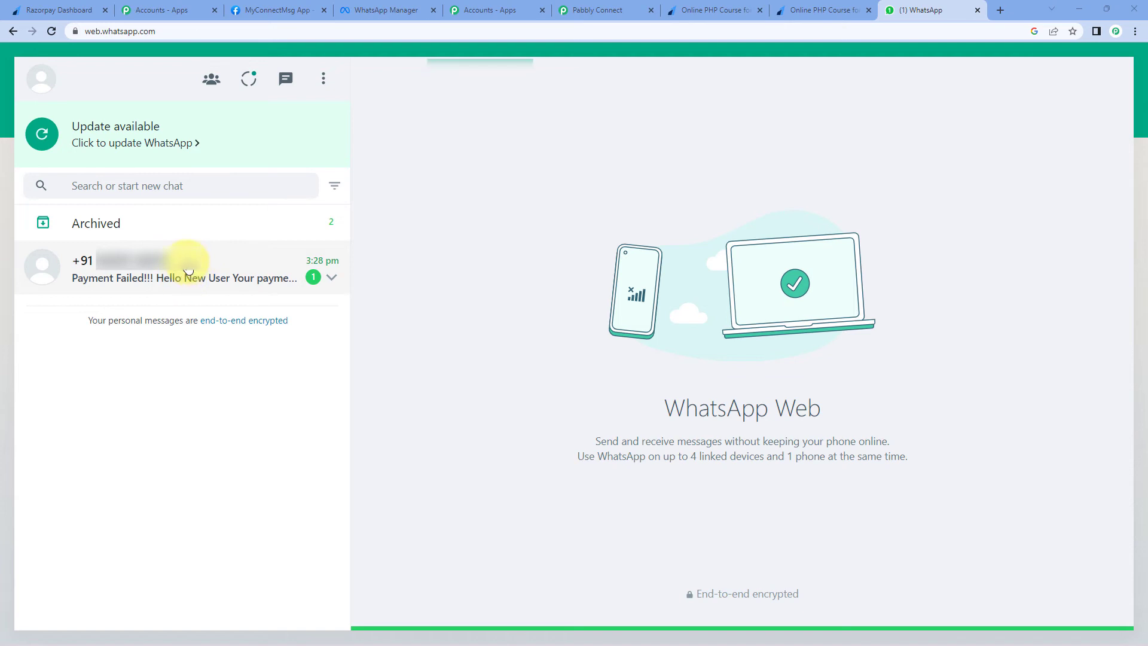
Step: Review the returned WhatsApp message ID, then bring up Razorpay's Payment Pages list
left_click(189, 270)
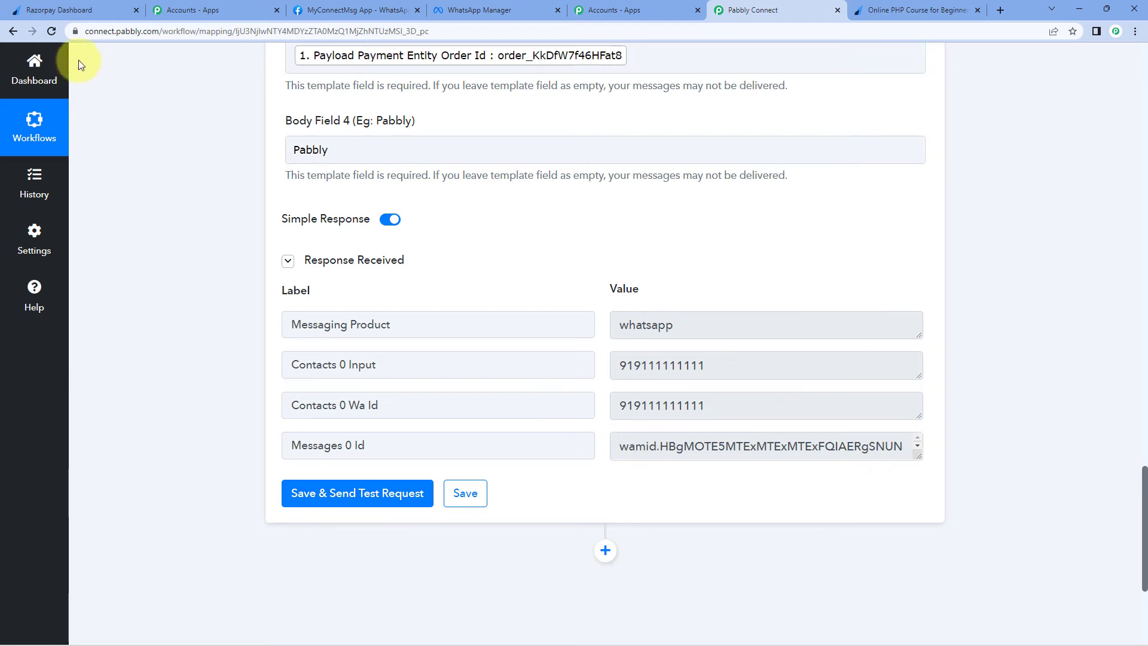
left_click(91, 12)
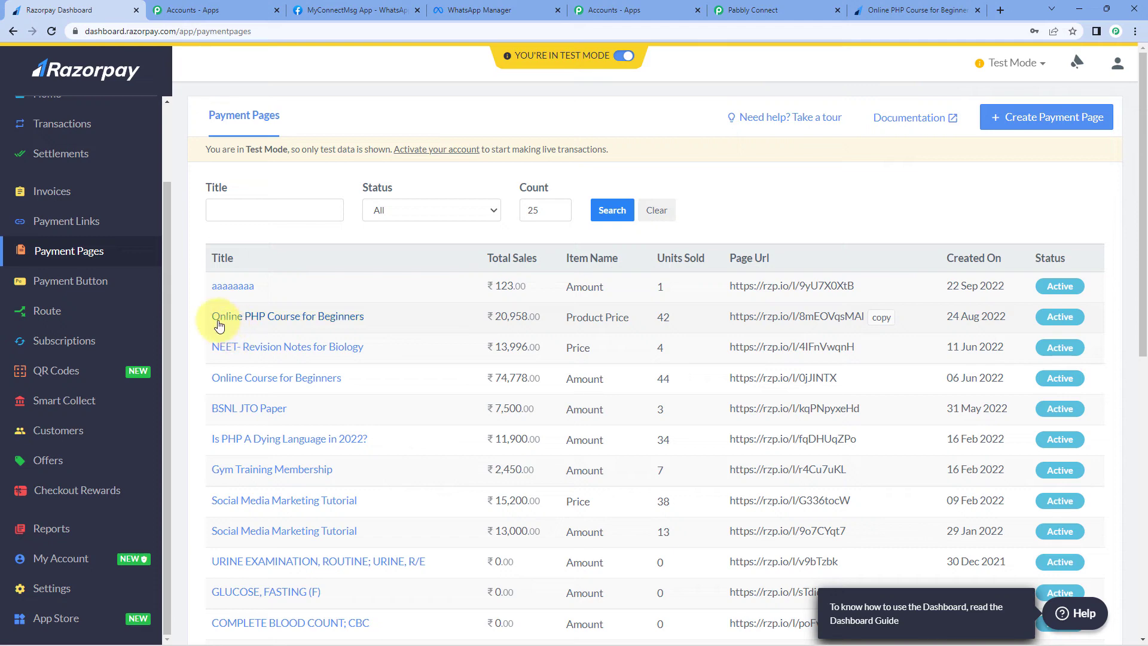
Step: Open the course payment page link in a new tab and choose Online PHP Course for Beginners
left_click(891, 323)
left_click(1000, 10)
left_click(989, 33)
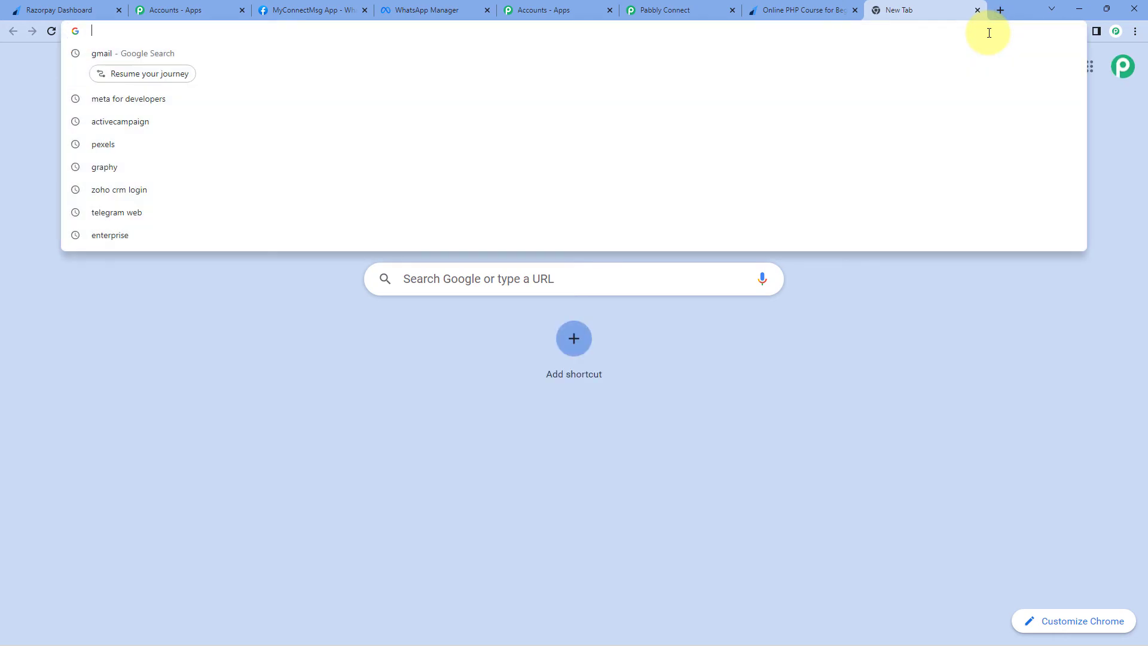
key("ctrl+v")
key("Return")
left_click(902, 277)
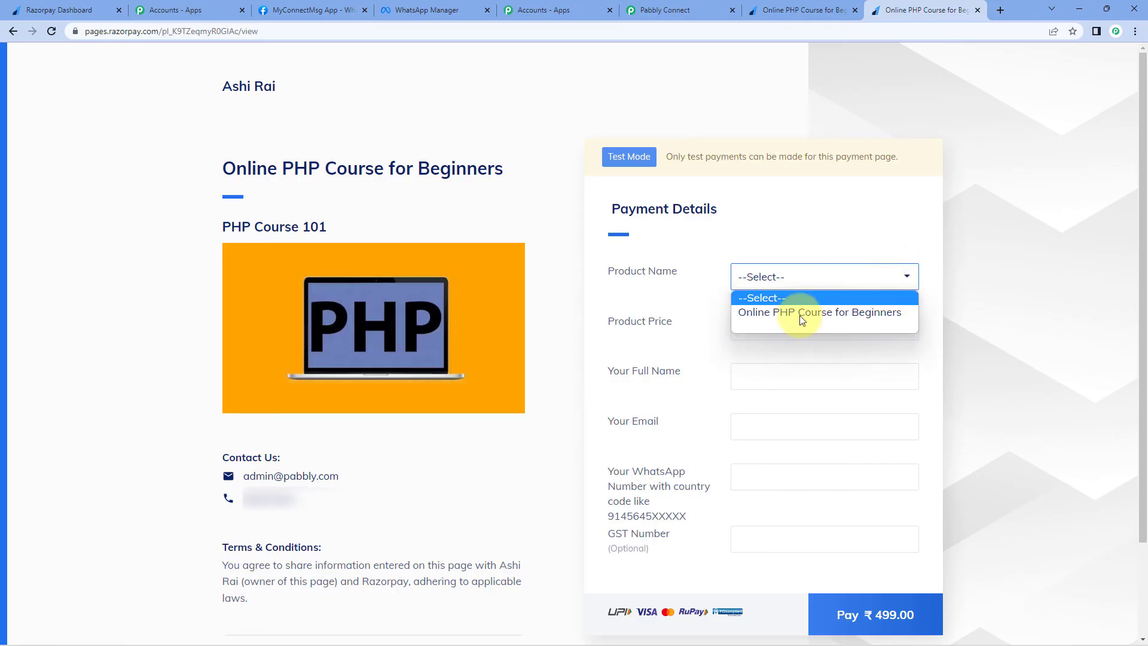
left_click(802, 313)
Step: Fill in the test buyer's name, e-mail and WhatsApp number, then pay ₹499.00
left_click(758, 377)
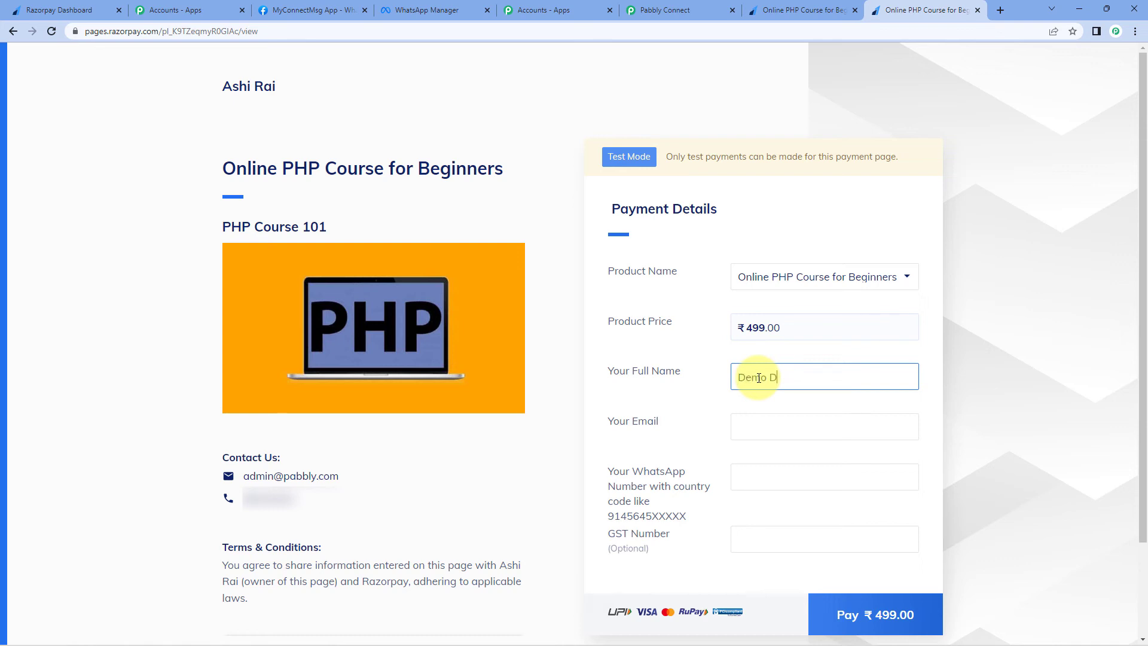
type("Demo Dummy")
key("Tab")
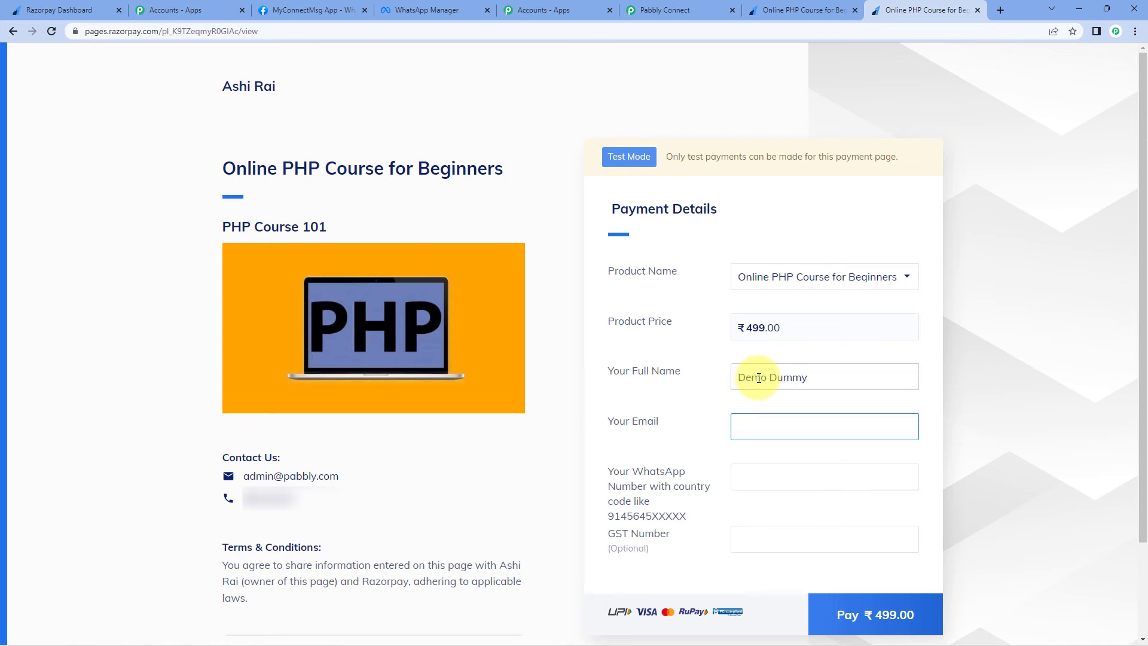
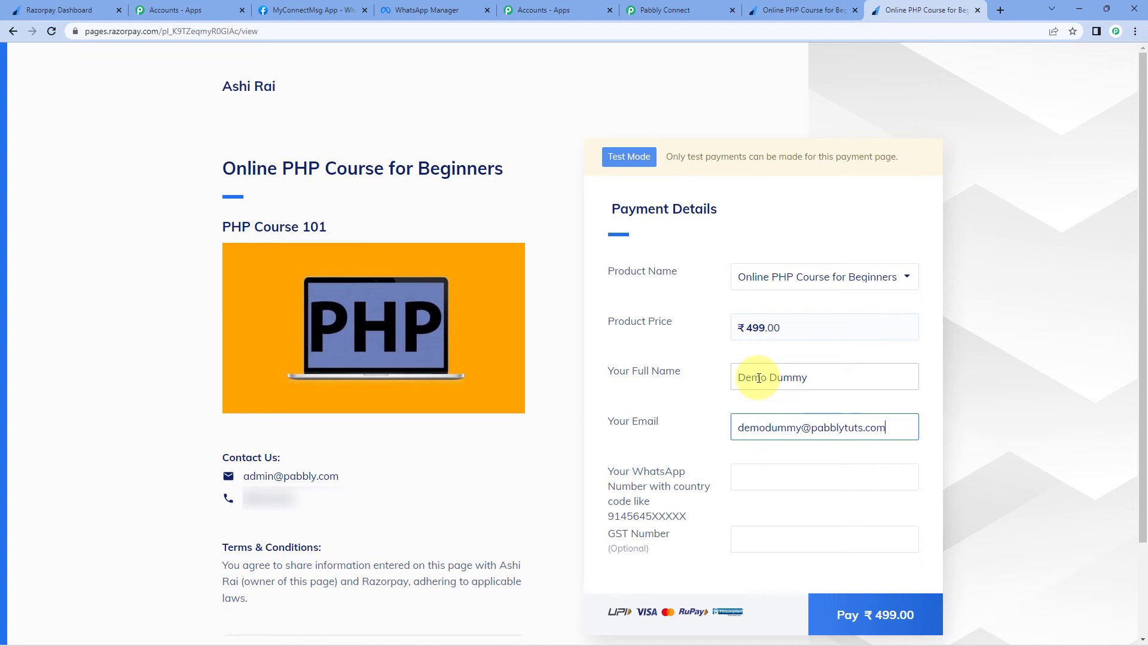
left_click(795, 478)
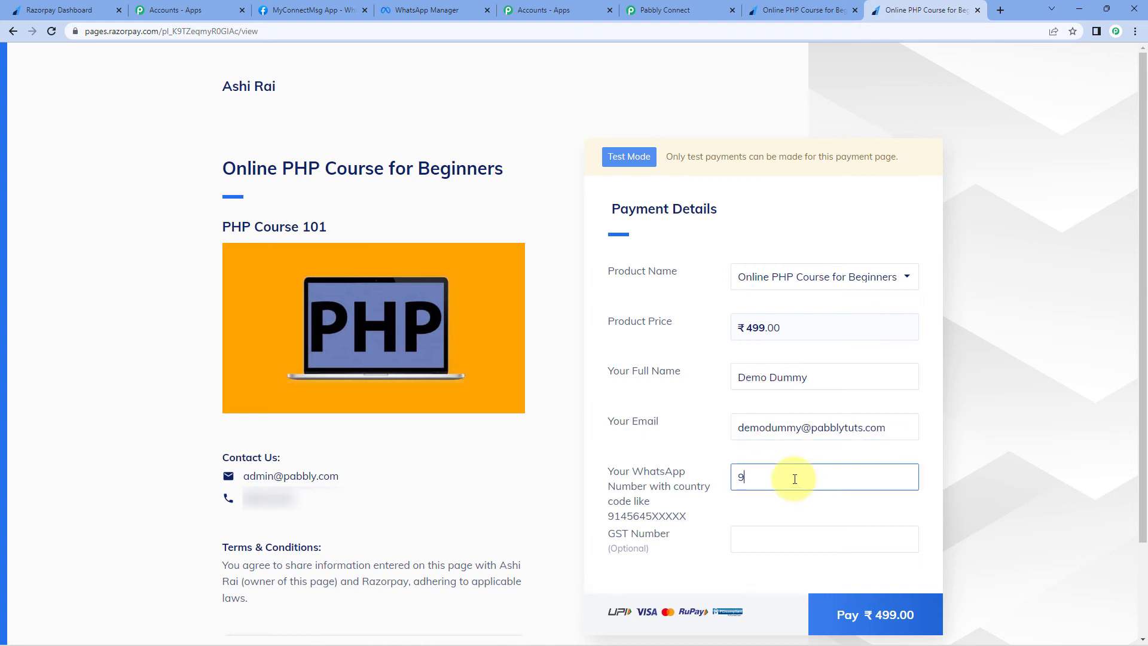
type("9111111111")
left_click(843, 616)
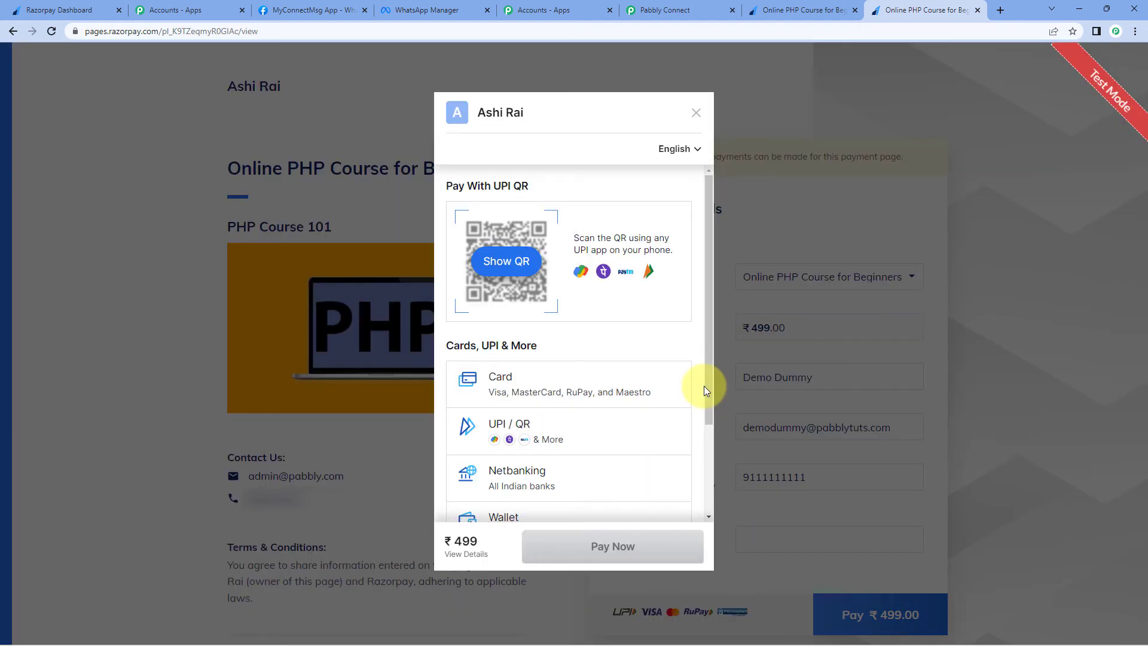
Step: Pay by test card, then cancel and confirm at the OTP step so the payment fails
left_click(662, 388)
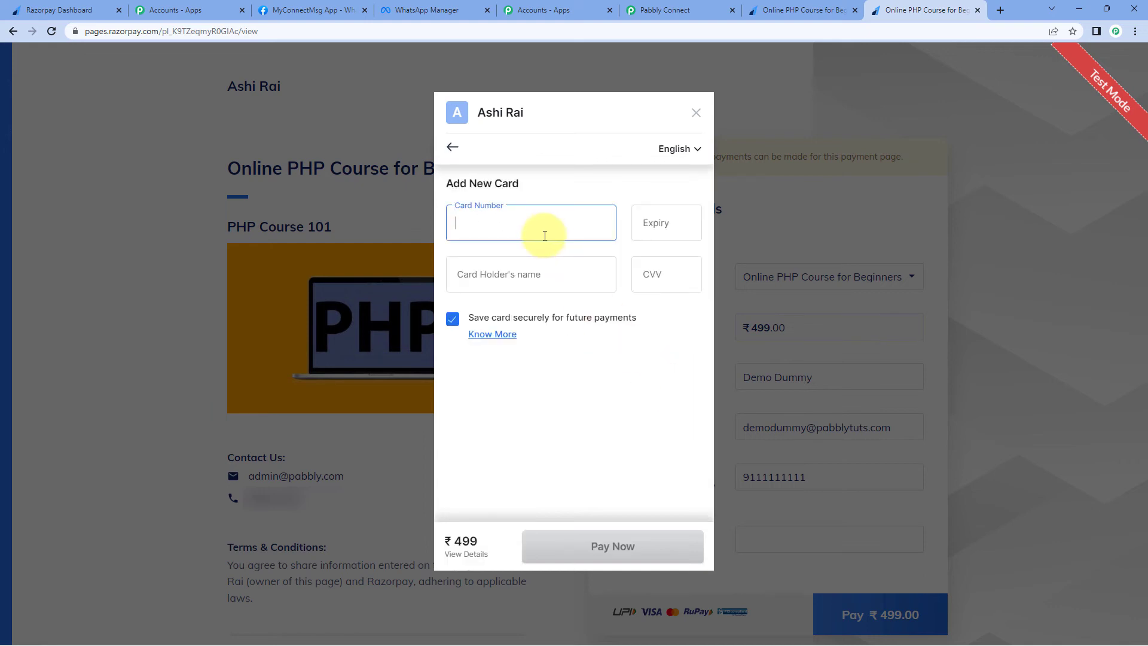
type("4111 1111 1111 1111")
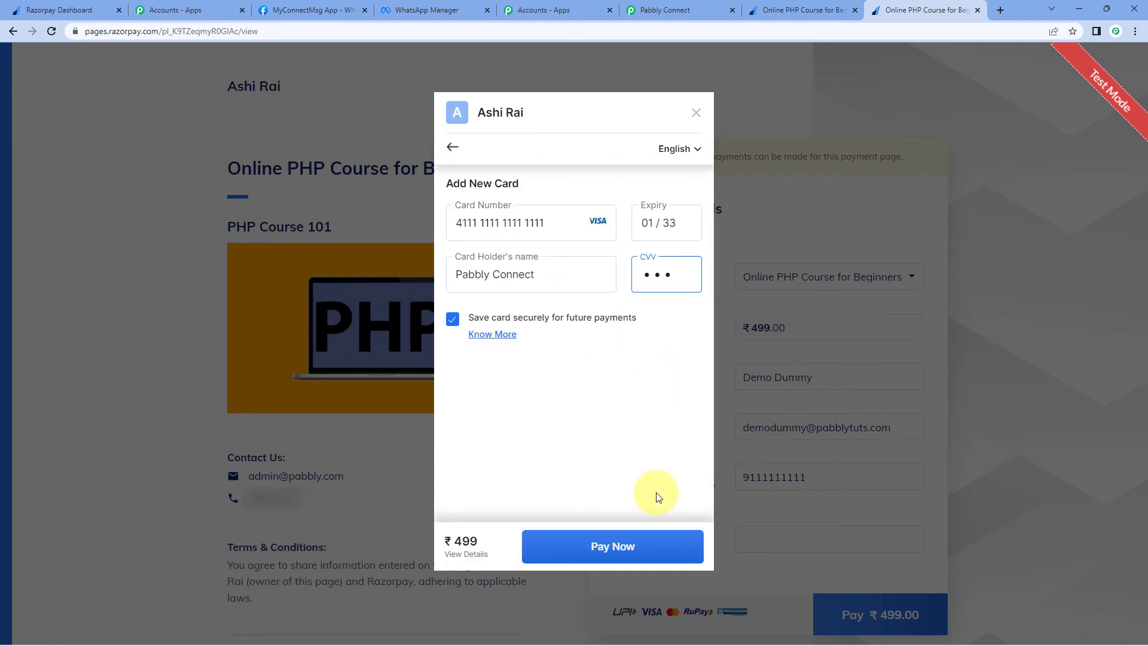
left_click(640, 546)
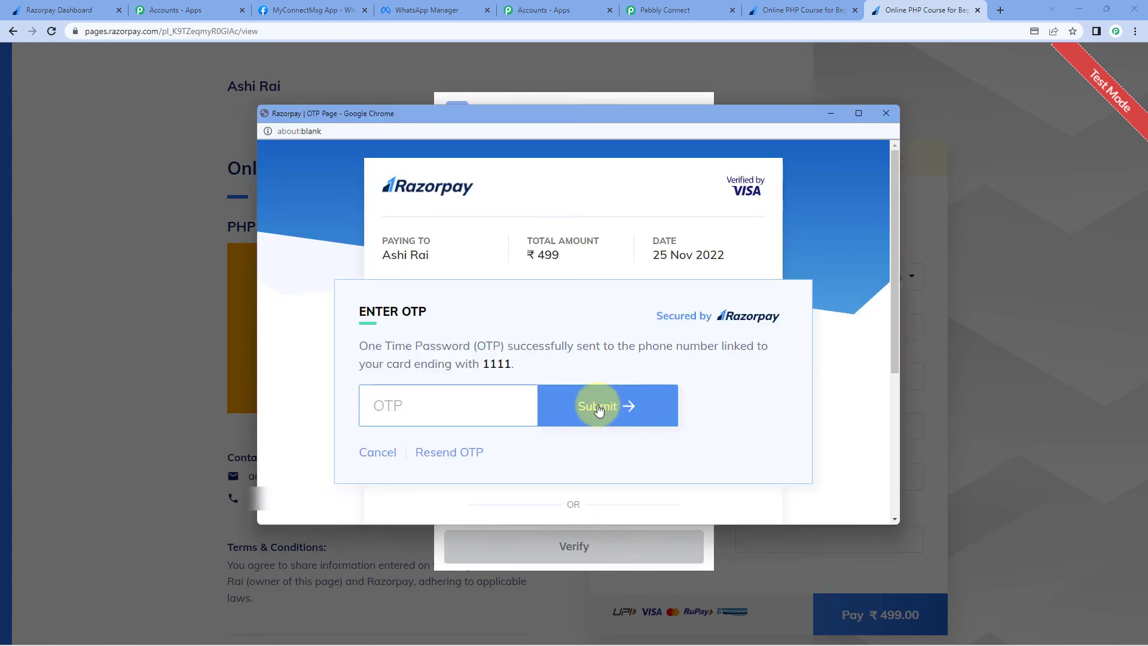
left_click(378, 456)
left_click(557, 337)
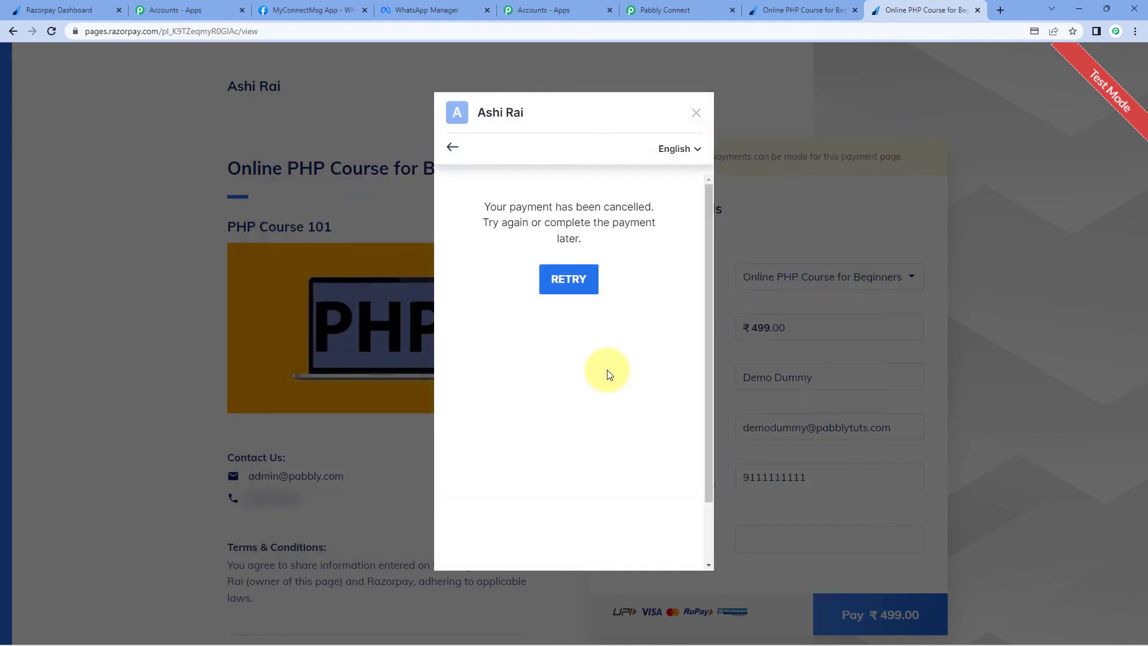